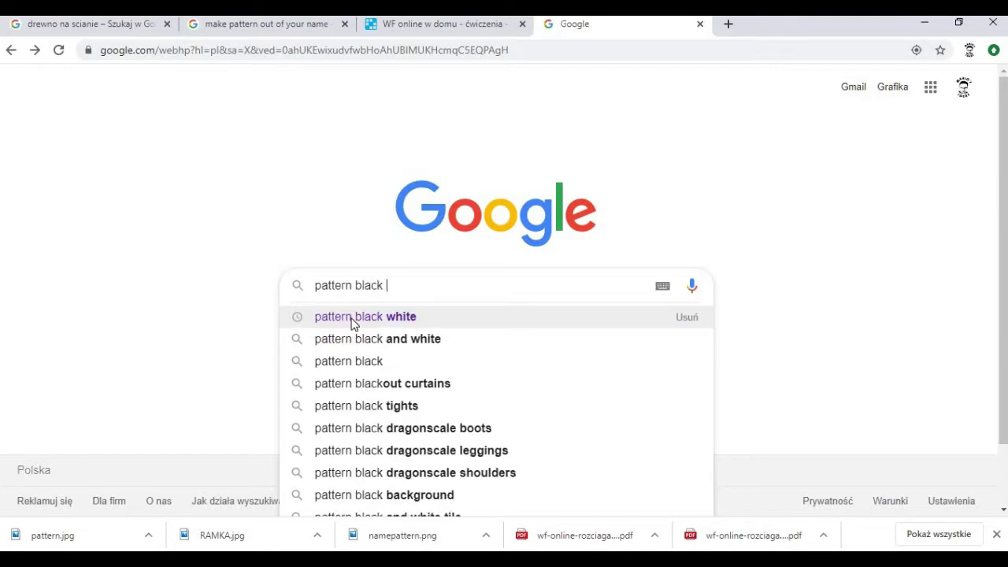
Search Google Images for "pattern black white" and browse the black-and-white patterns
click(352, 317)
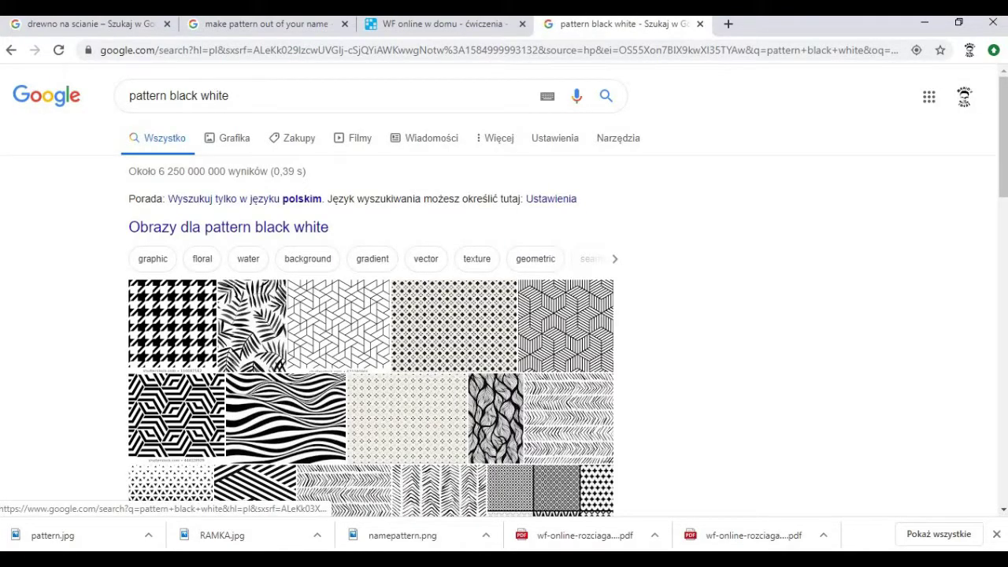
click(234, 139)
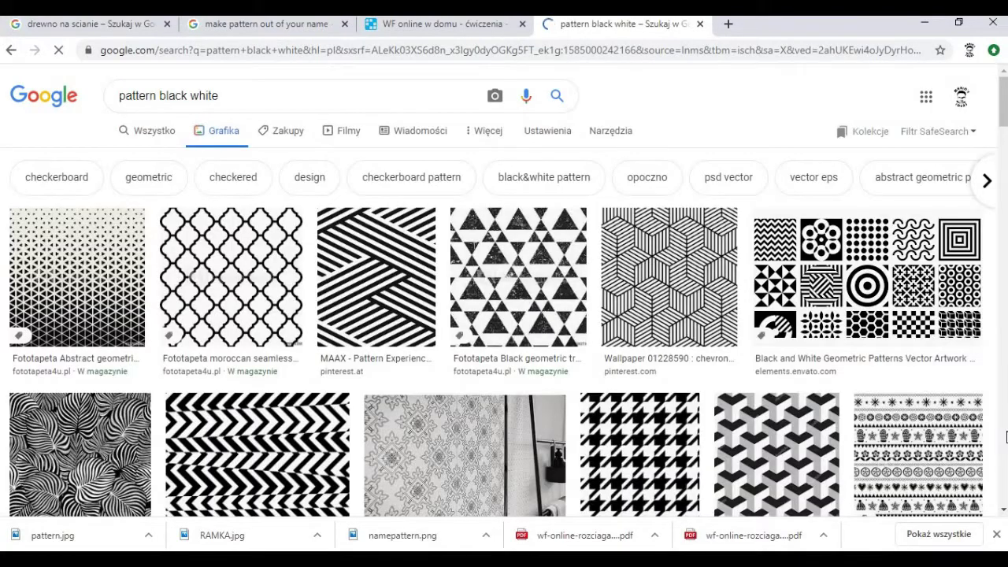
scroll(1007, 437, down, 4)
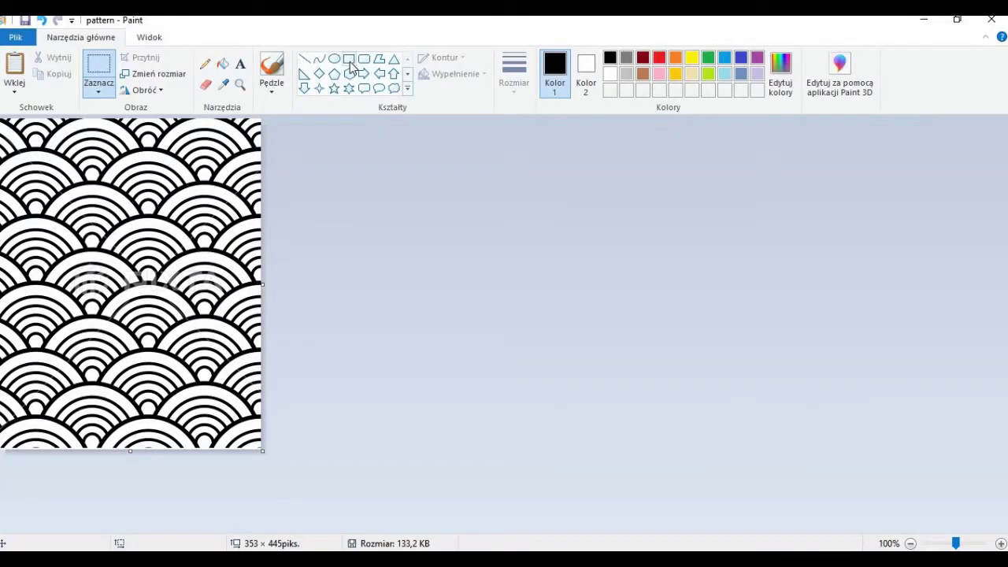
In Paint, draw a black rectangular border along the pattern's edges and clear a centred area of about 233 × 309 px
click(349, 61)
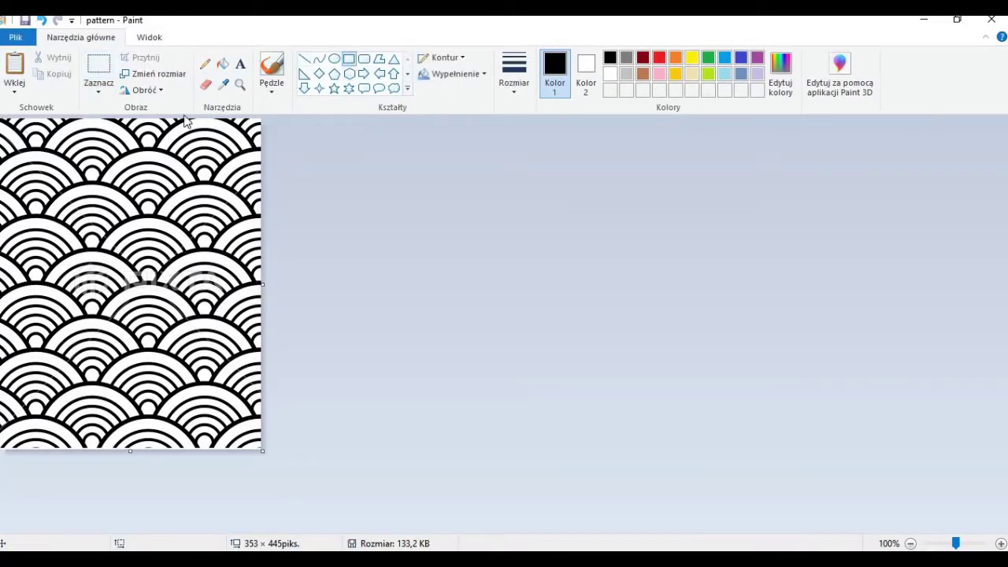
drag(99, 152, 261, 449)
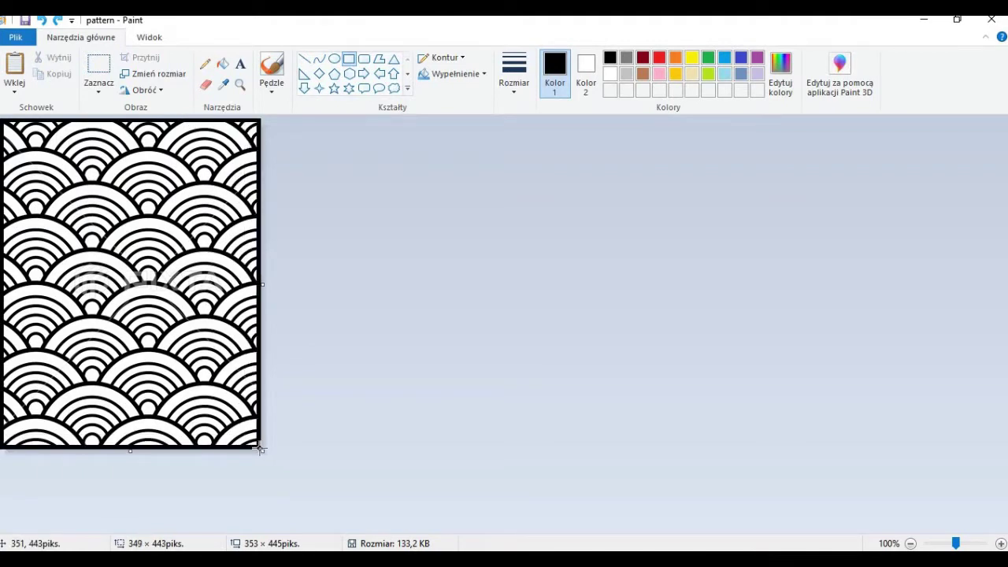
key(s)
drag(43, 168, 213, 398)
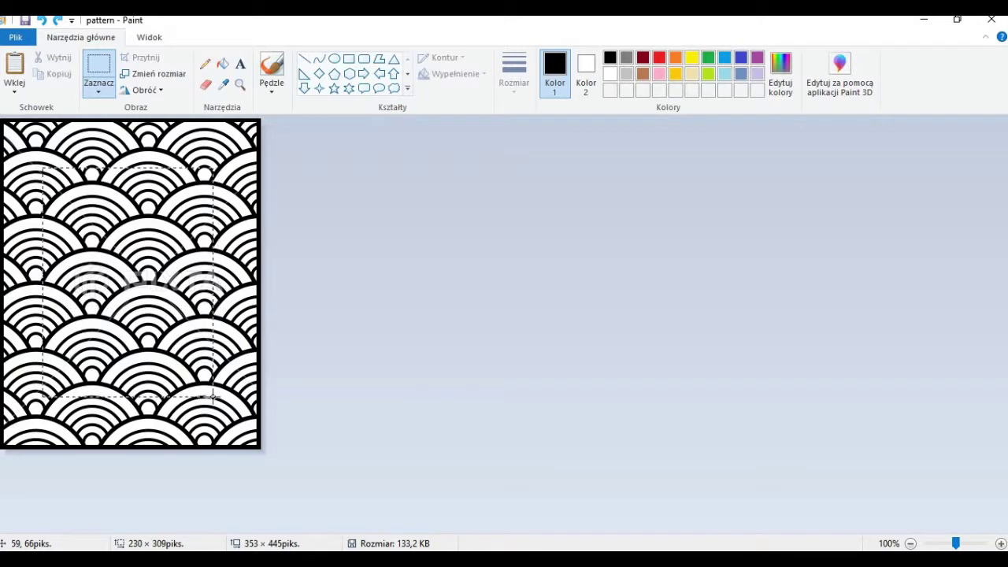
key(Delete)
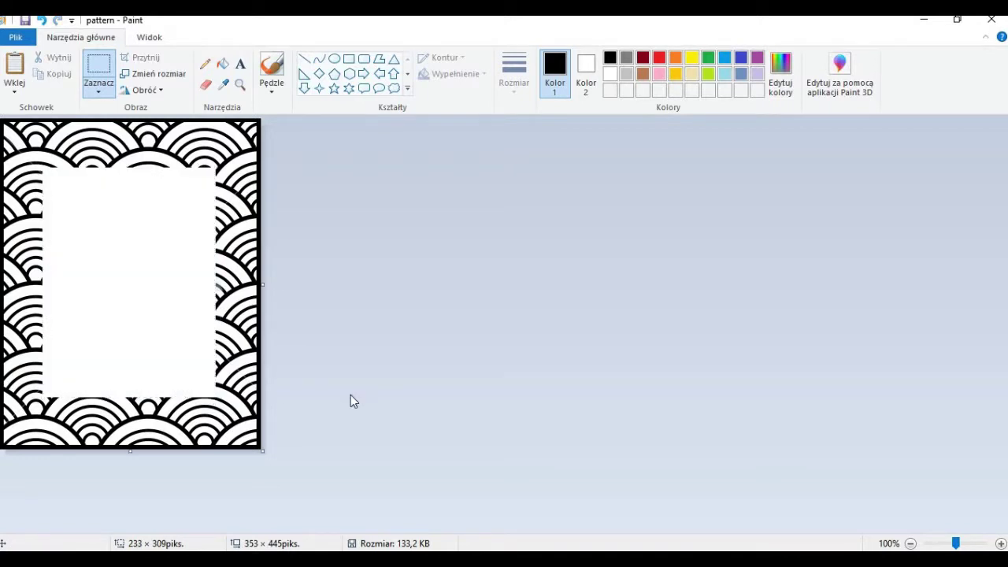
Outline the cleared centre with a black rectangle of about 232 × 307 px and save the pattern image
click(352, 60)
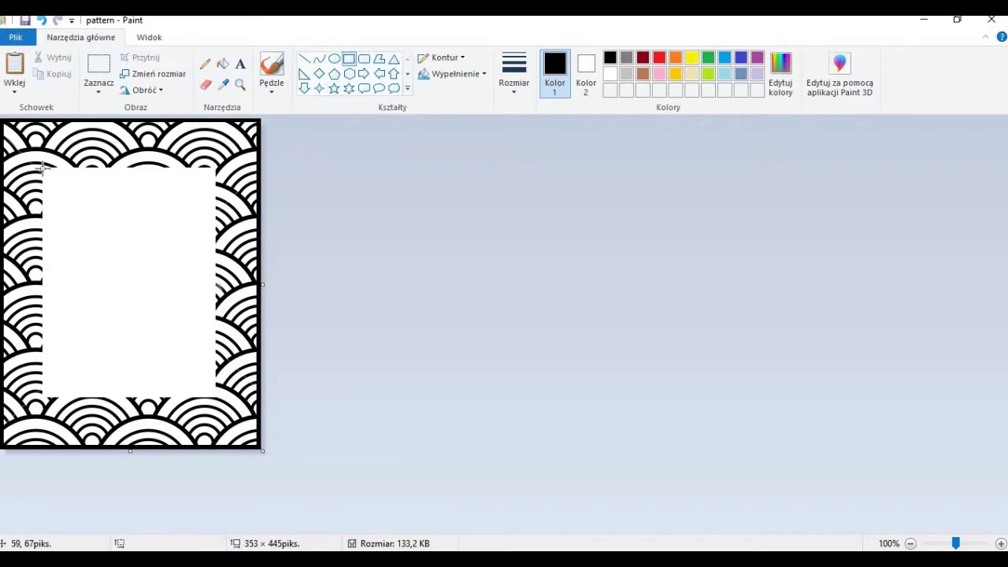
drag(42, 165, 214, 395)
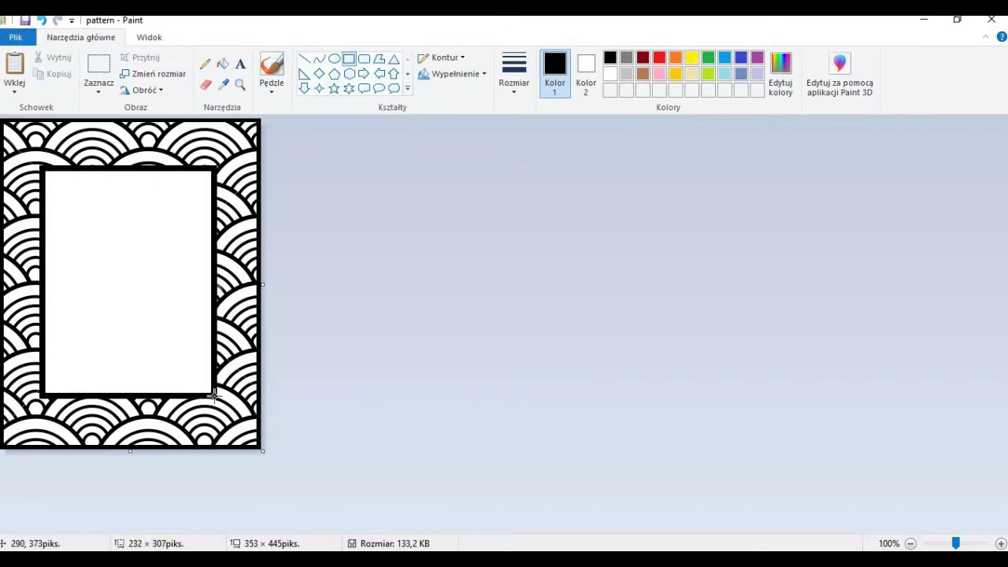
click(355, 423)
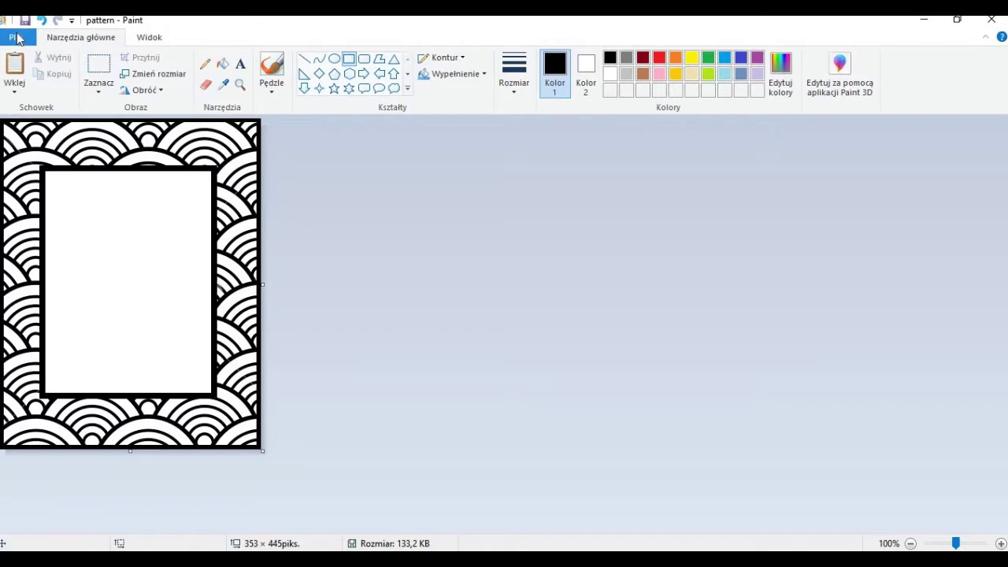
click(16, 37)
mouse_move(47, 161)
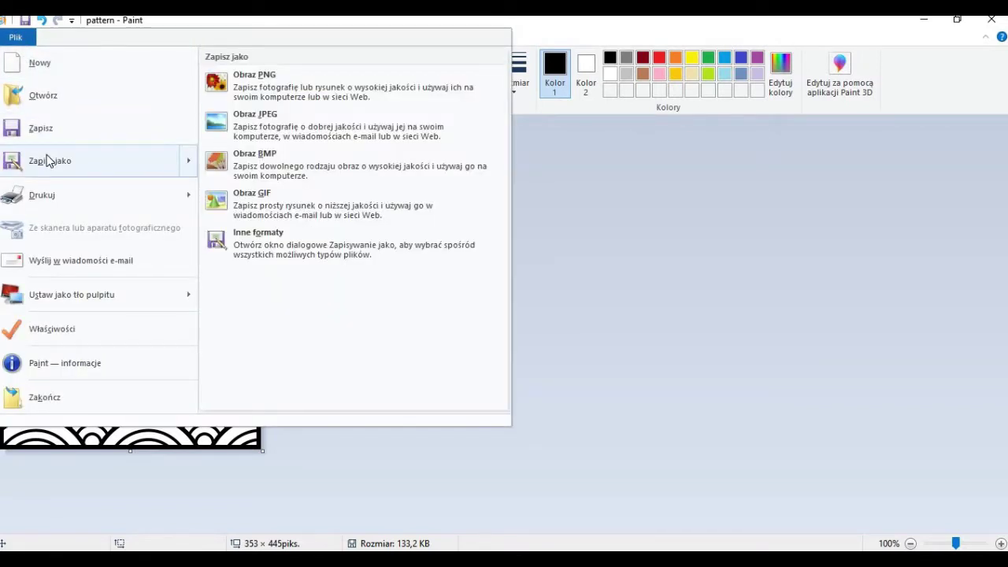
click(44, 129)
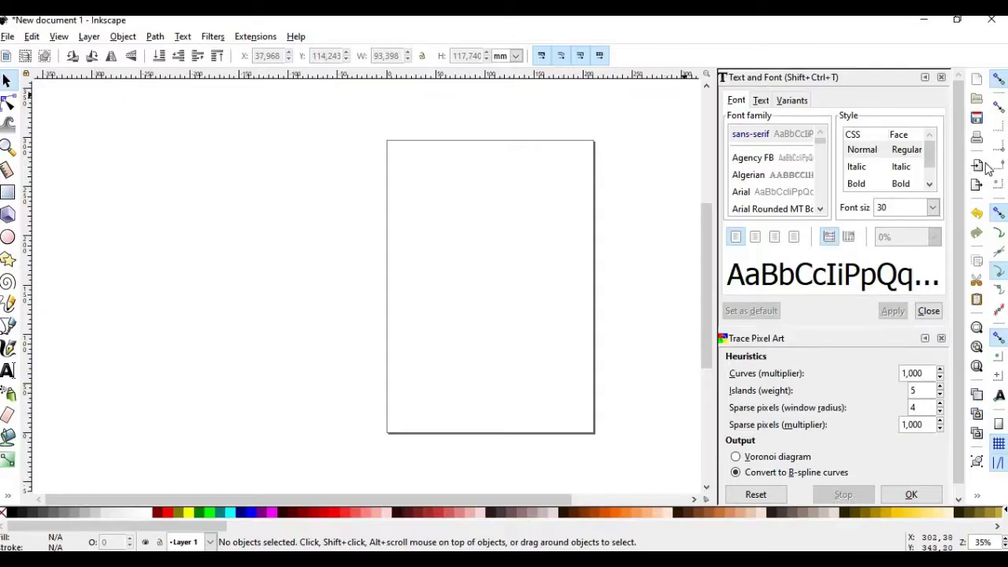
In Inkscape, import the pattern image as an embedded bitmap and place it on the upper middle of the page
click(980, 165)
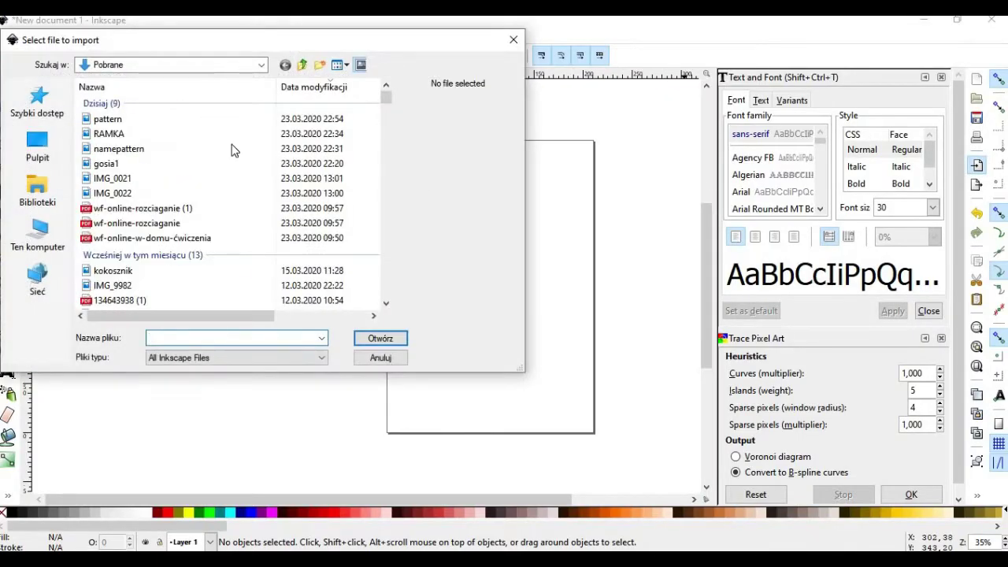
double_click(157, 121)
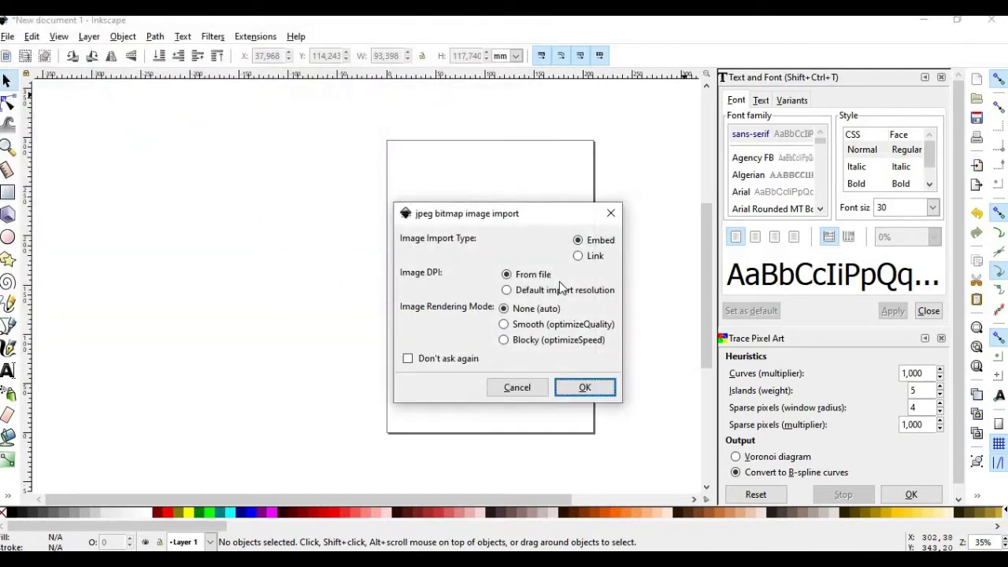
click(580, 387)
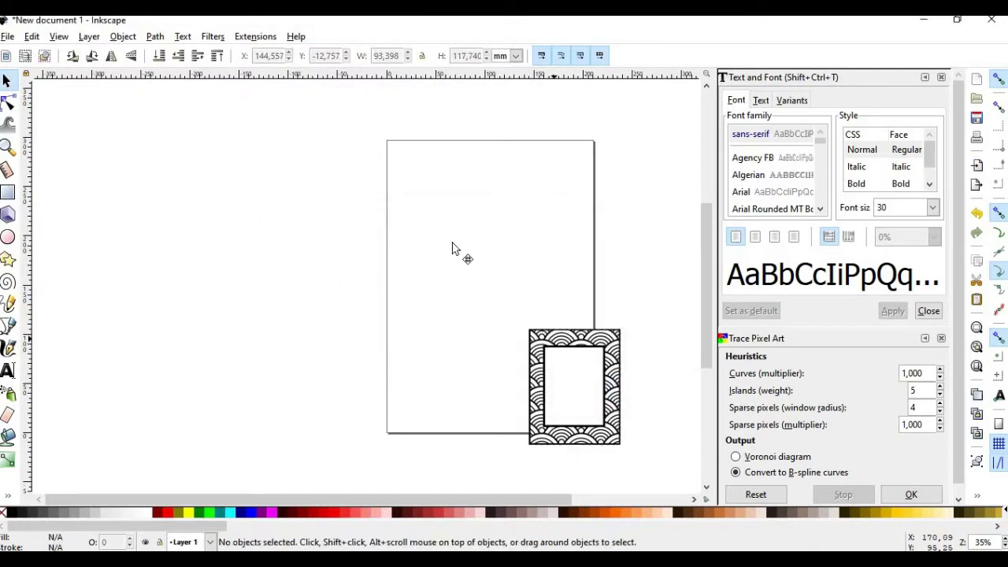
drag(457, 214, 475, 221)
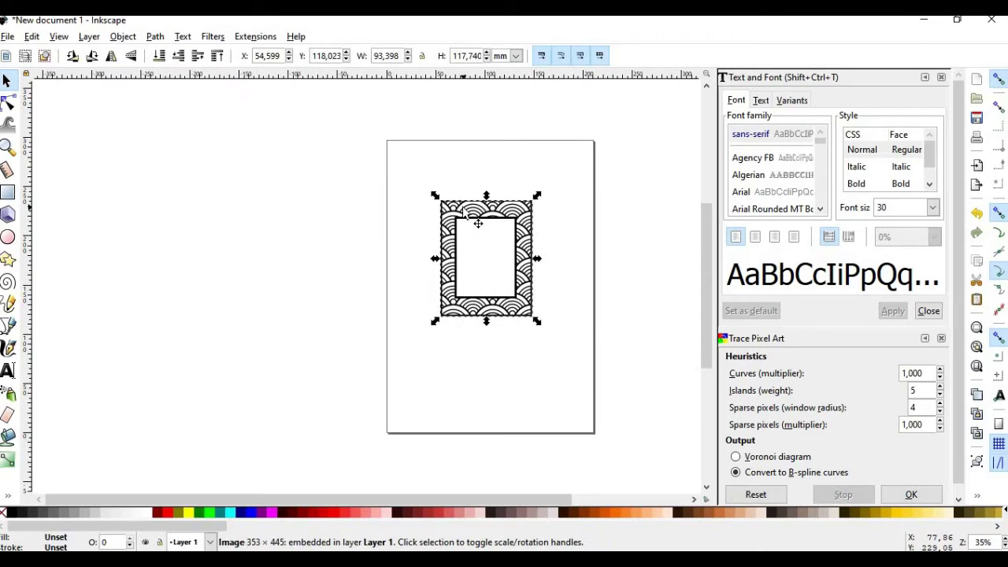
Trace the frame bitmap with multiple Grays scans and background removal, and close the tracing dialog
click(155, 36)
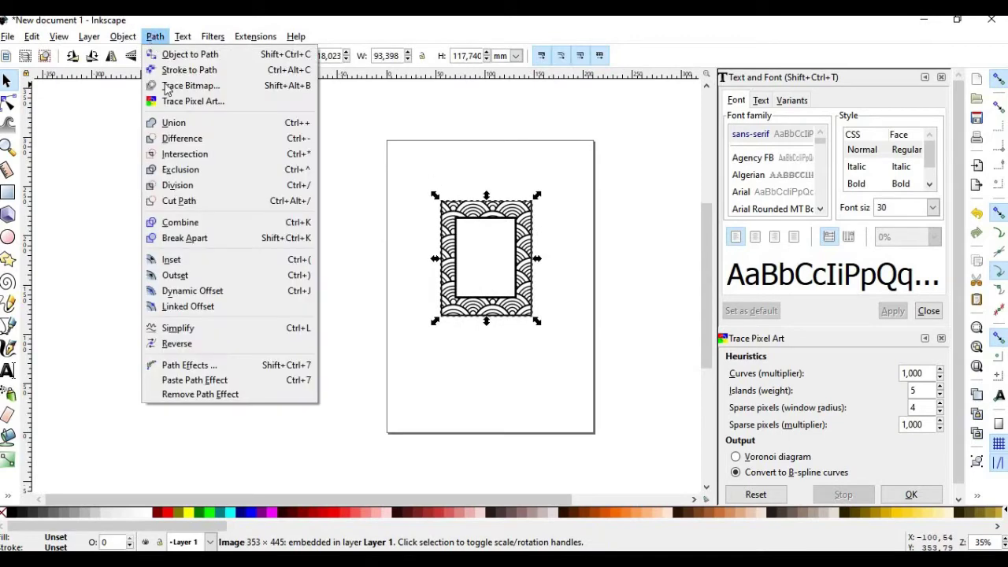
click(167, 87)
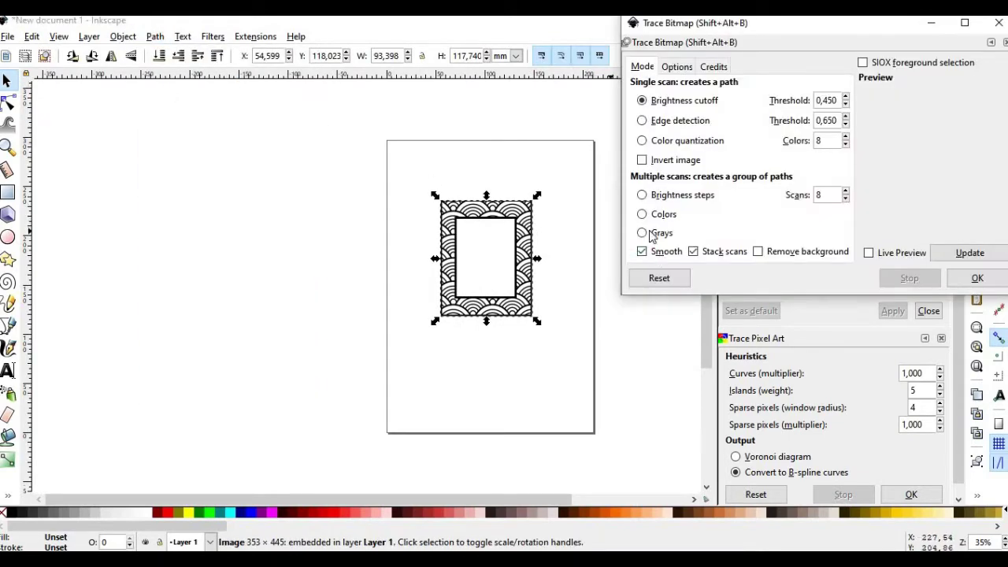
click(653, 233)
click(823, 252)
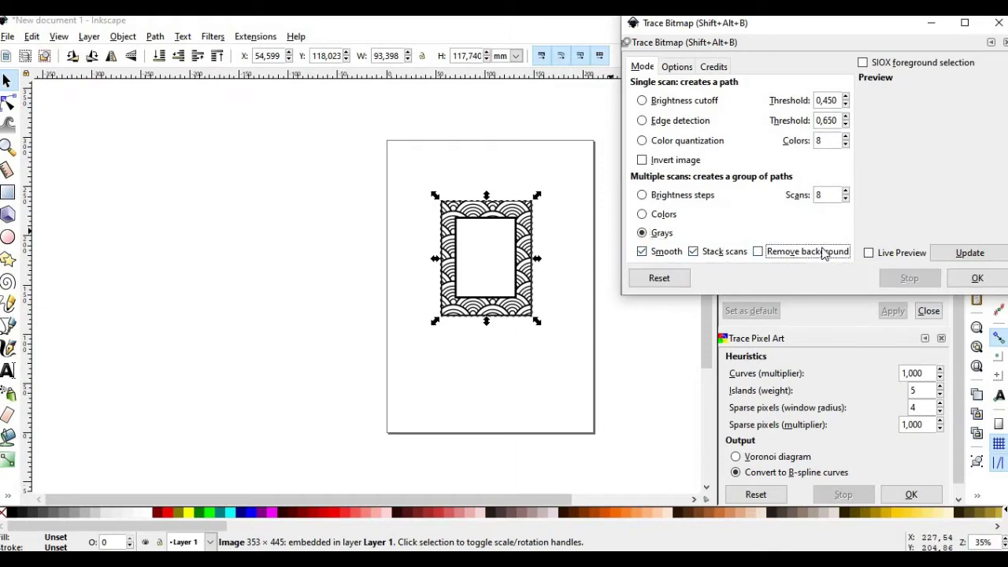
click(976, 278)
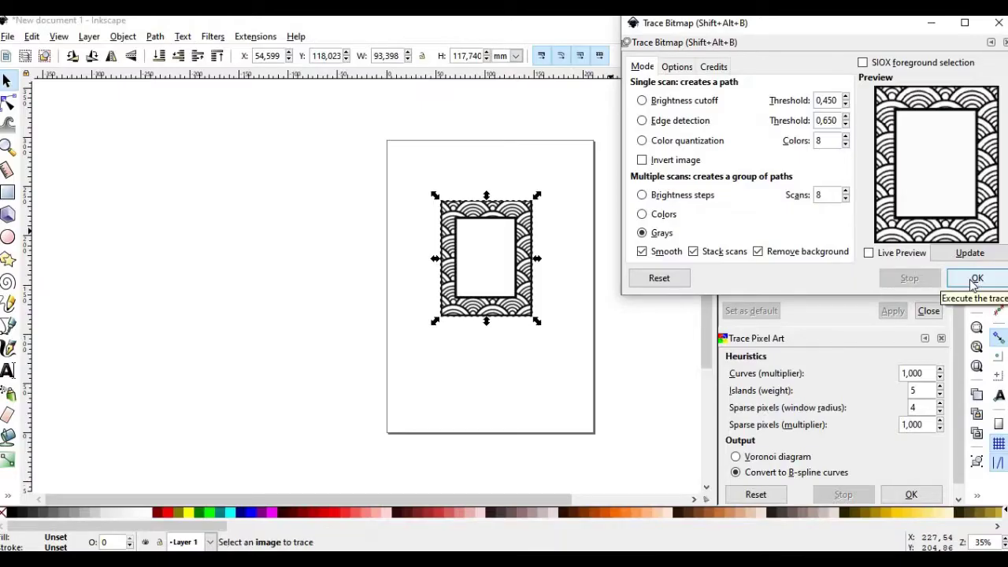
click(998, 24)
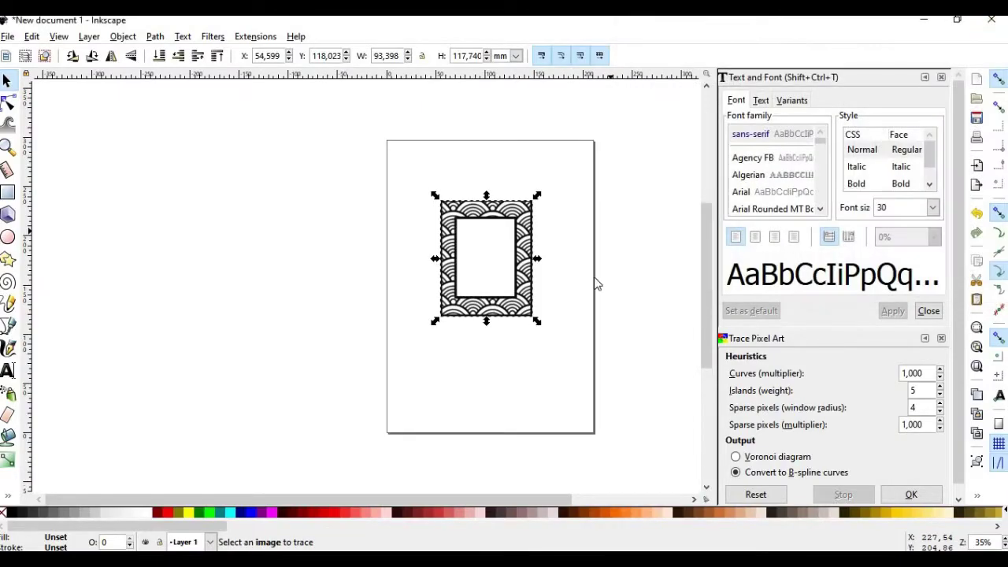
Move the traced frame off to the side of the original bitmap and delete the bitmap
click(535, 304)
drag(511, 293, 397, 291)
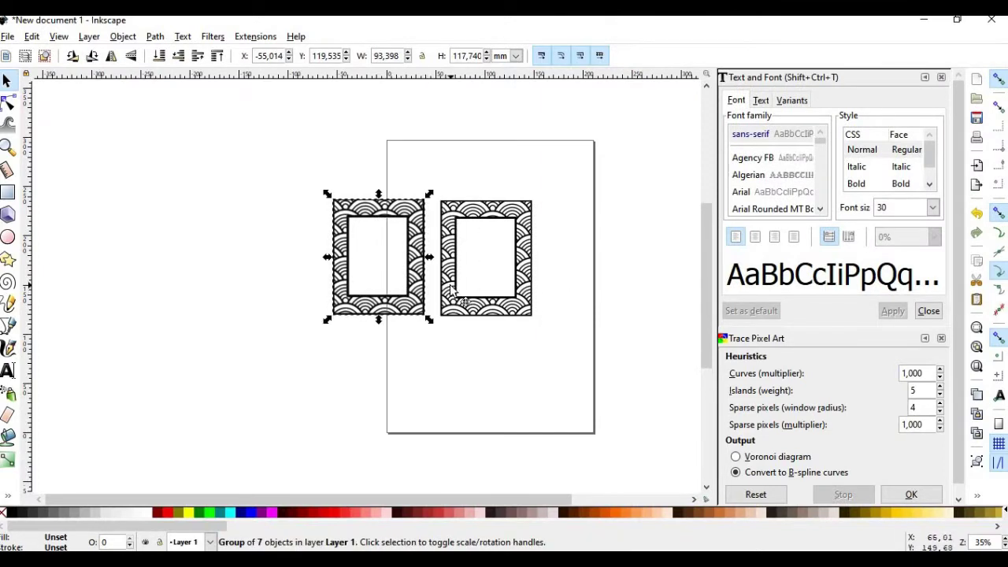
click(450, 292)
key(Delete)
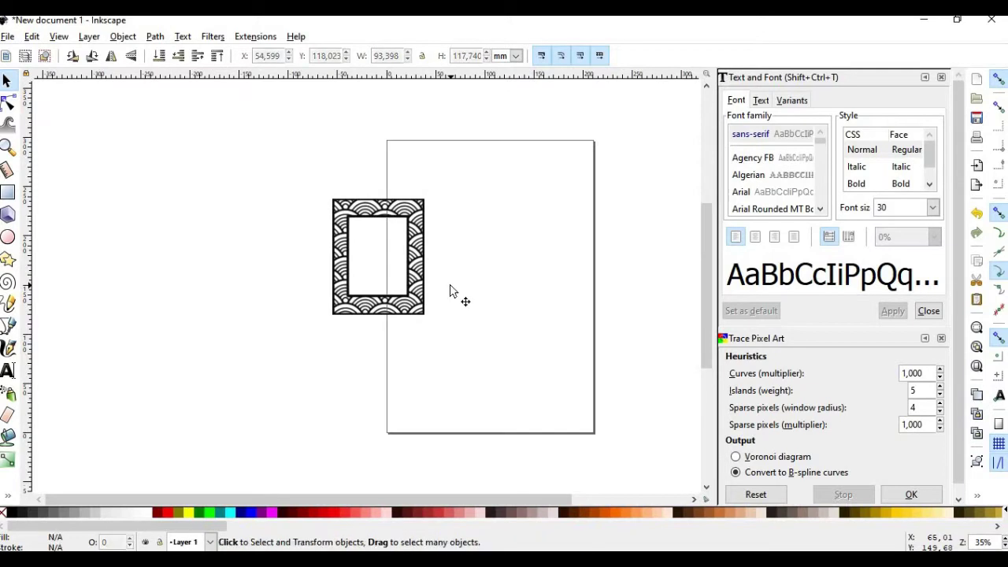
Move the traced frame back onto the page and ungroup it into separate layers
drag(429, 285, 519, 265)
ctrl+scroll(501, 187, up, 2)
right_click(514, 363)
key(Escape)
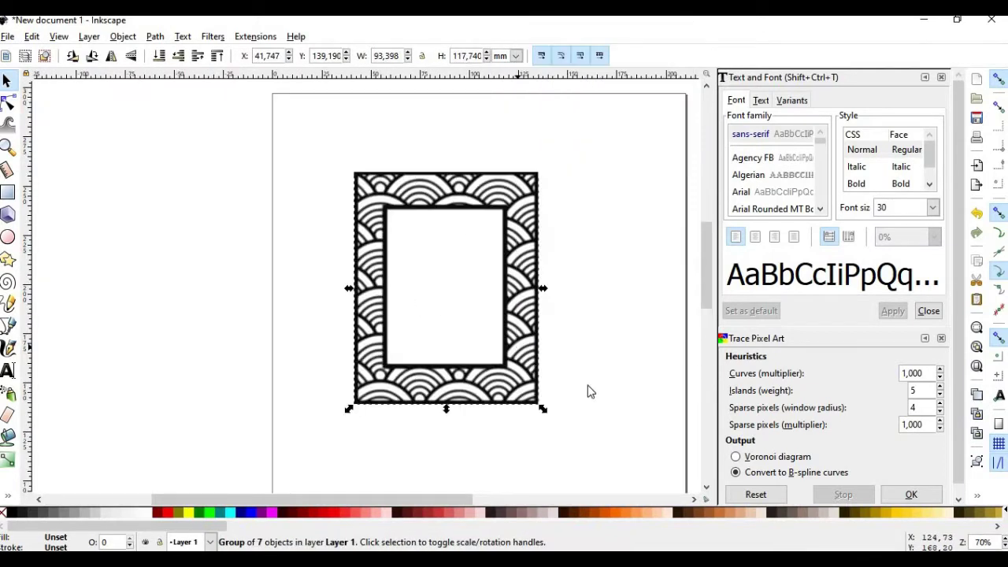
click(589, 389)
Pull the three darkest traced layers off the frame one by one and delete them
drag(441, 197, 209, 163)
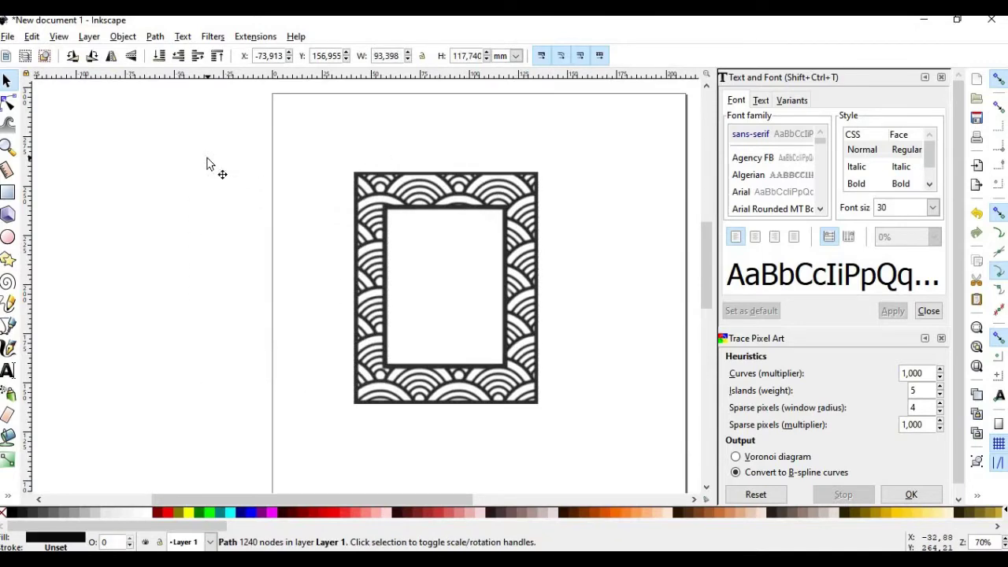
key(Escape)
drag(386, 217, 156, 178)
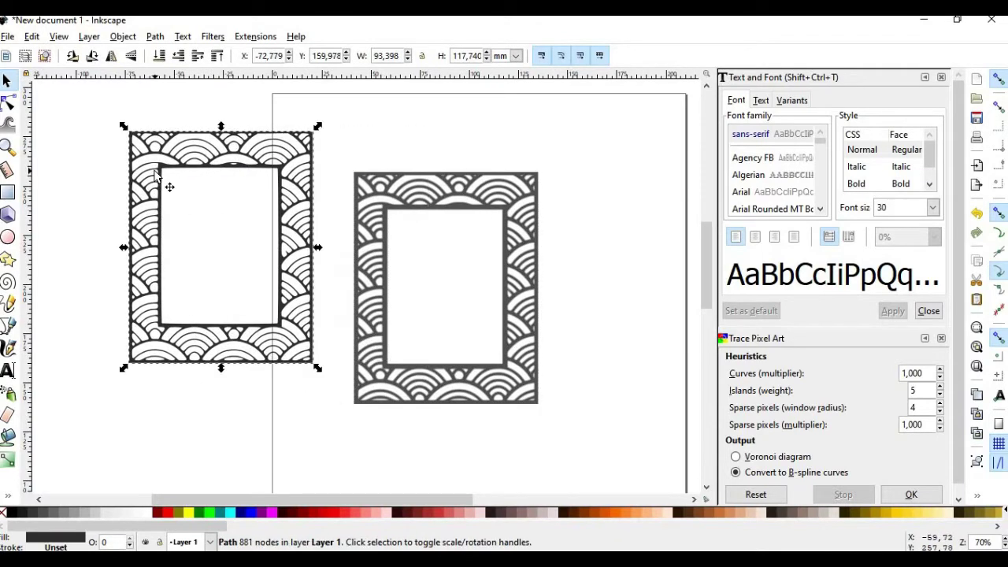
key(Delete)
drag(360, 238, 142, 192)
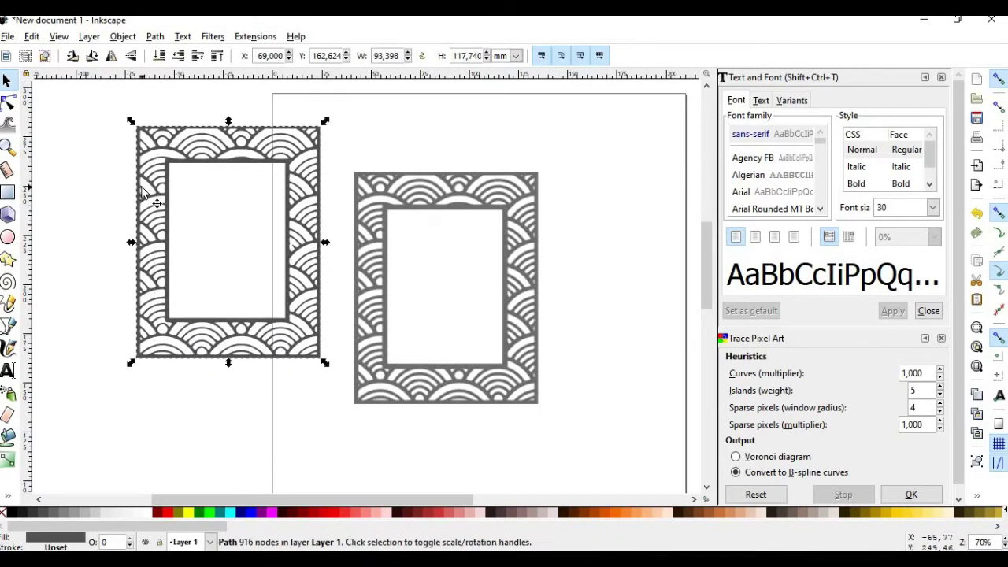
key(ctrl+z)
Spread the remaining gray frame layers apart, delete the darkest one and set the other three side by side
drag(390, 255, 160, 212)
drag(425, 175, 567, 124)
drag(419, 195, 377, 282)
click(237, 161)
key(Delete)
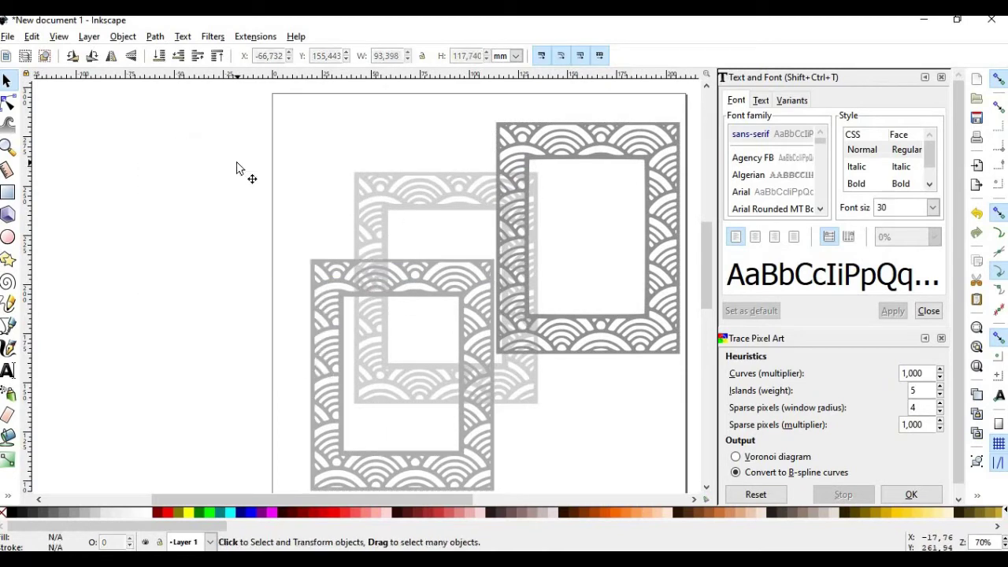
drag(375, 191, 90, 153)
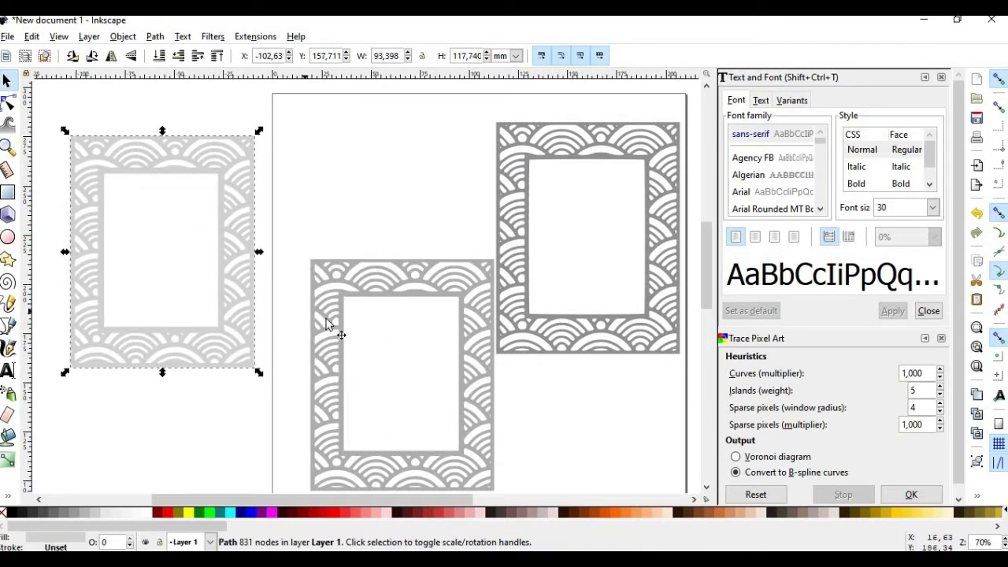
drag(326, 323, 307, 200)
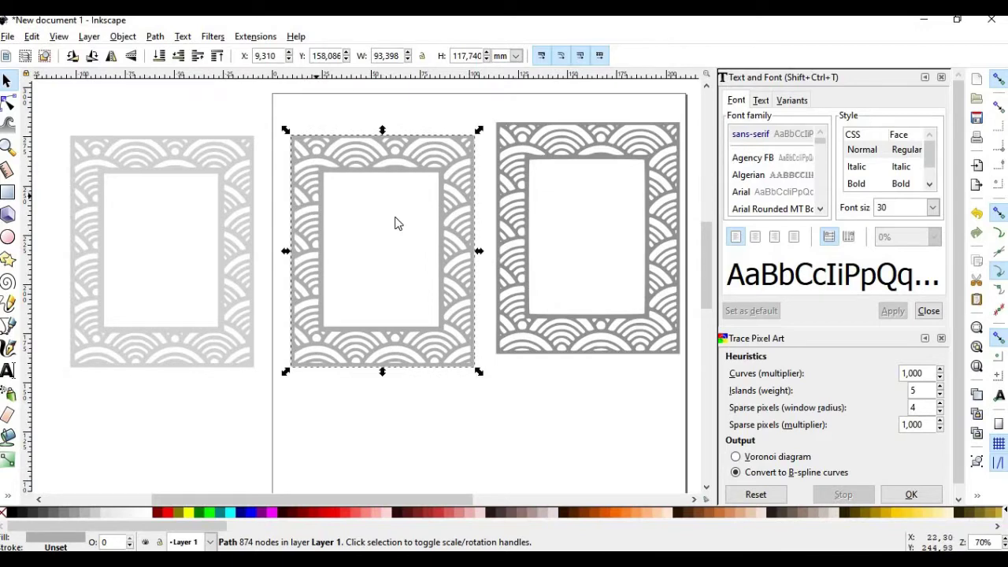
Delete the darkest and the lightest remaining frames and move the mid-gray frame to the middle of the page
click(504, 222)
key(Delete)
click(252, 229)
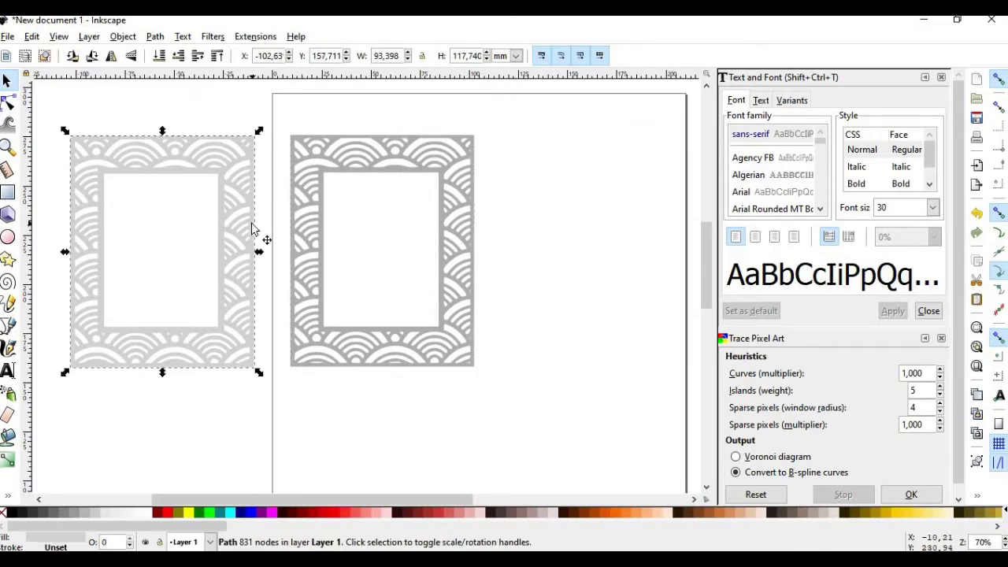
key(Delete)
drag(457, 196, 532, 199)
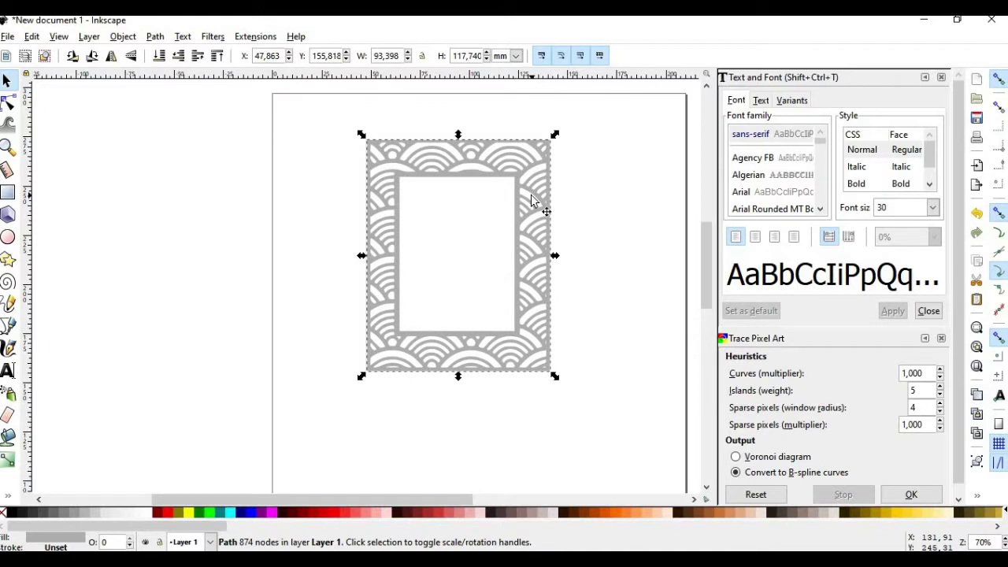
Save the drawing as an Inkscape SVG file named Frame
click(7, 37)
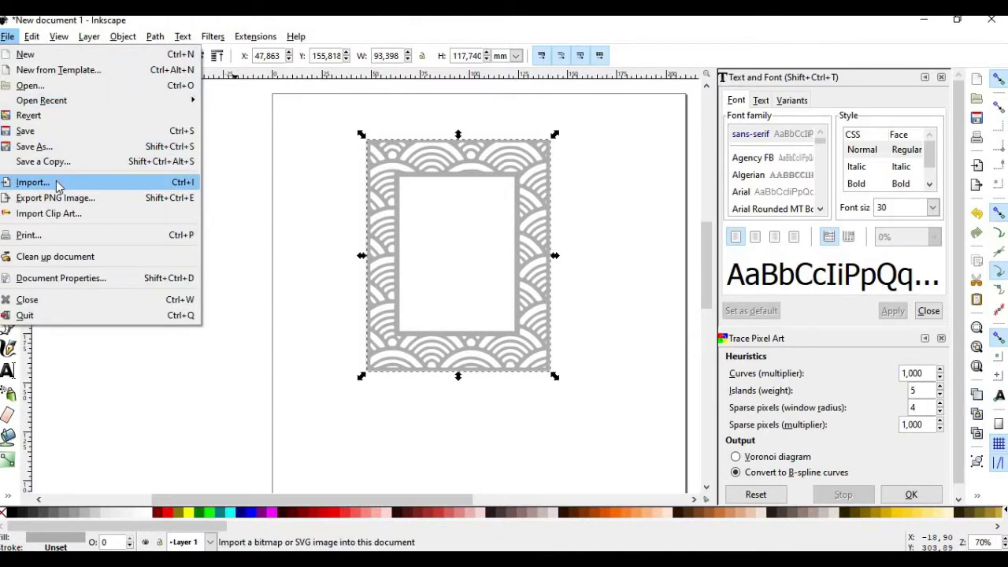
click(36, 147)
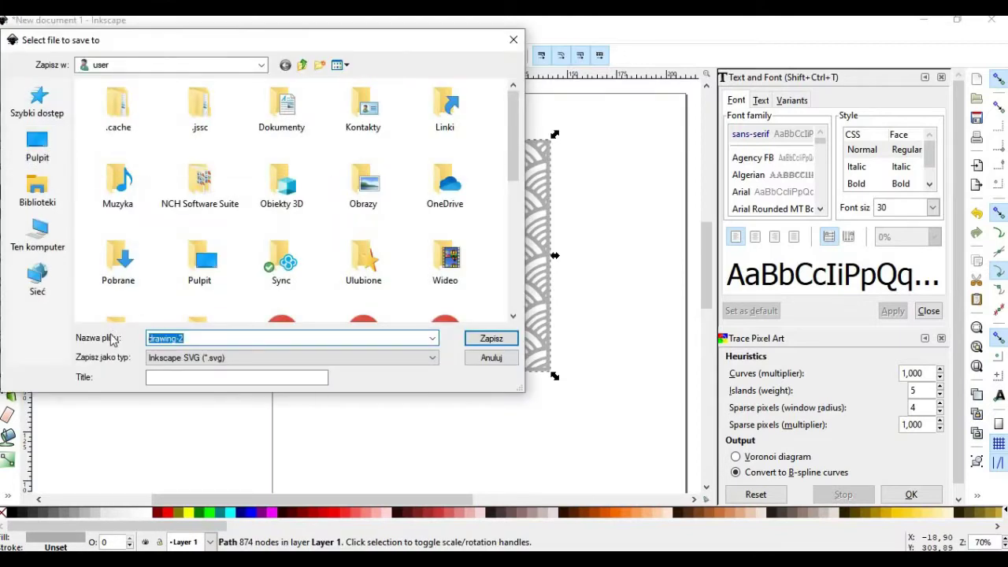
text(Frame)
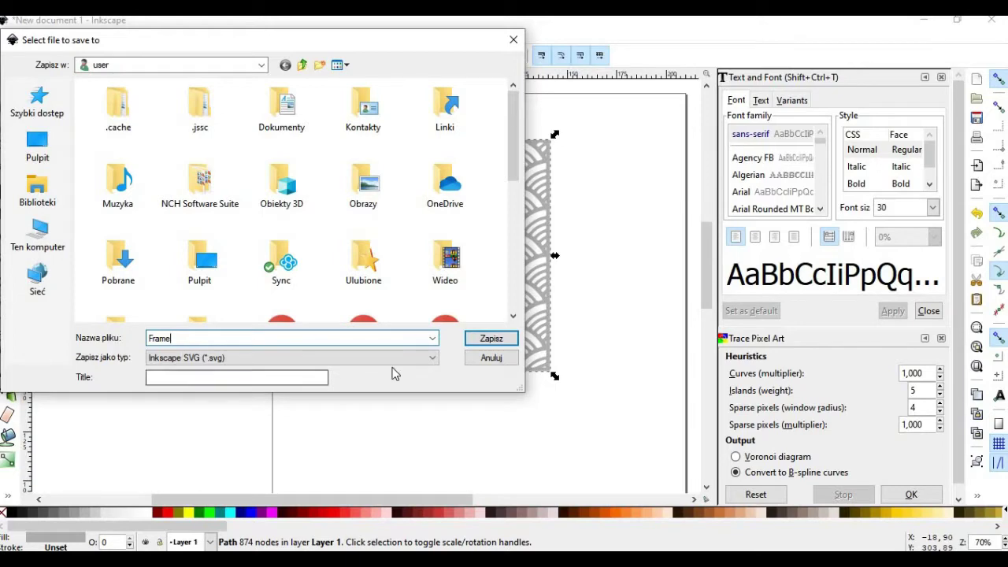
click(484, 340)
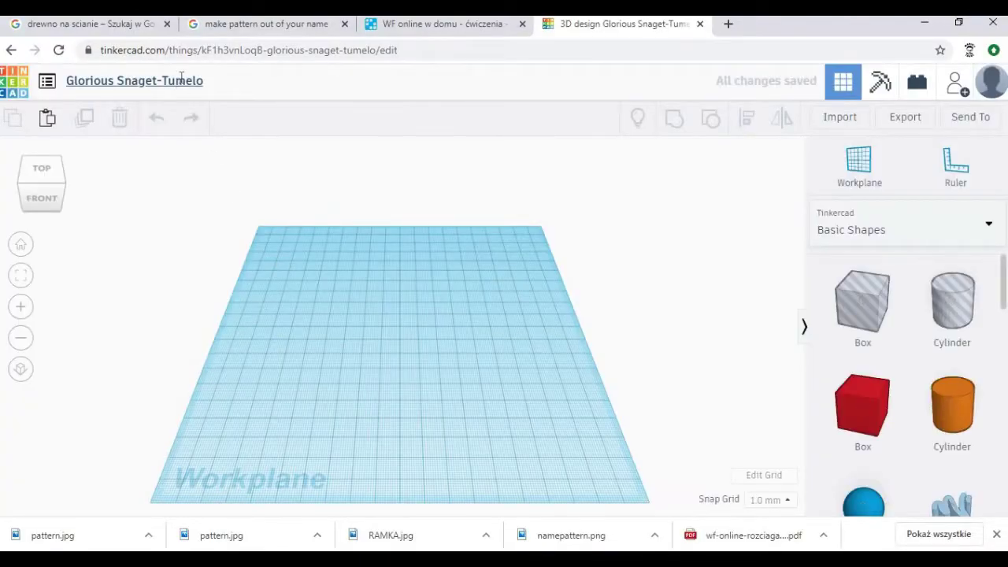
Switch to Tinkercad in the browser and rename the new 3D design as Frame
click(182, 80)
text(F)
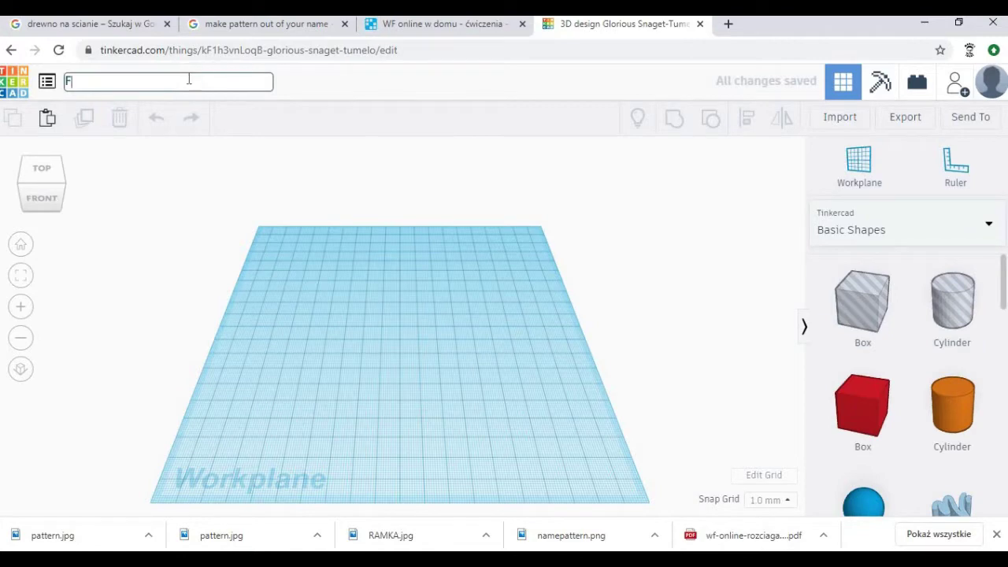
text(rame)
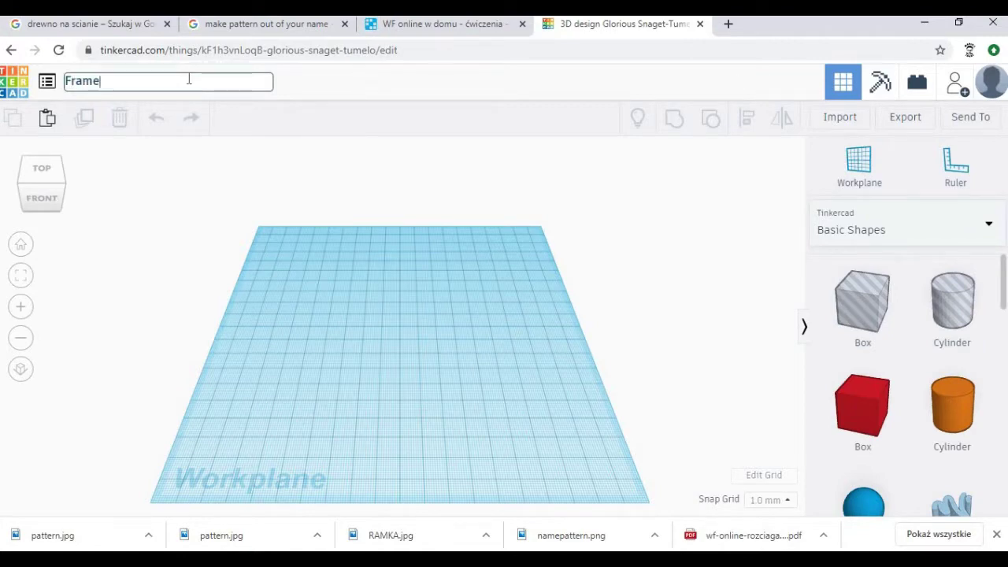
key(Return)
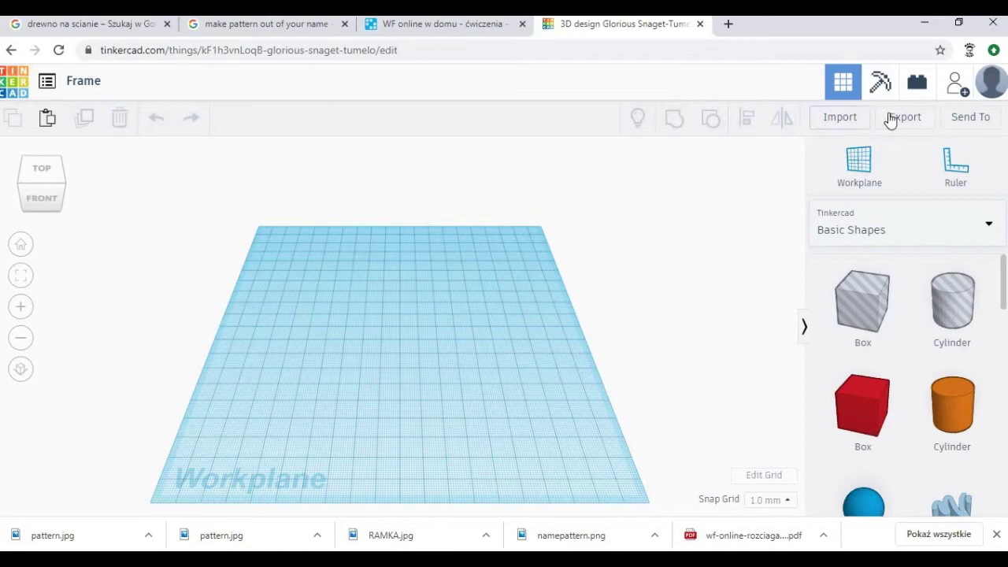
Import Frame.svg at scale 100, centered on the artboard, and move the resulting frame toward the front of the workplane
click(840, 116)
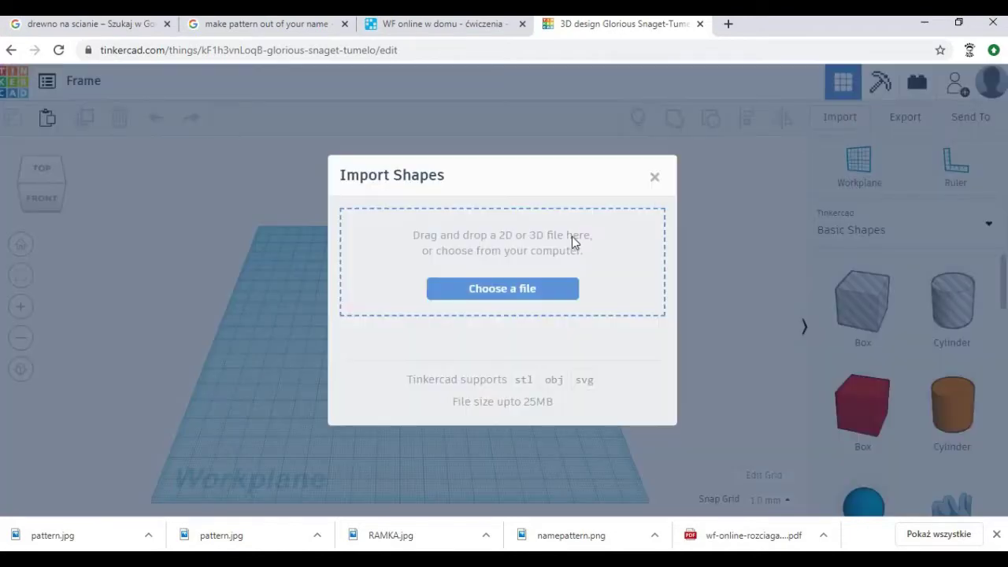
click(494, 290)
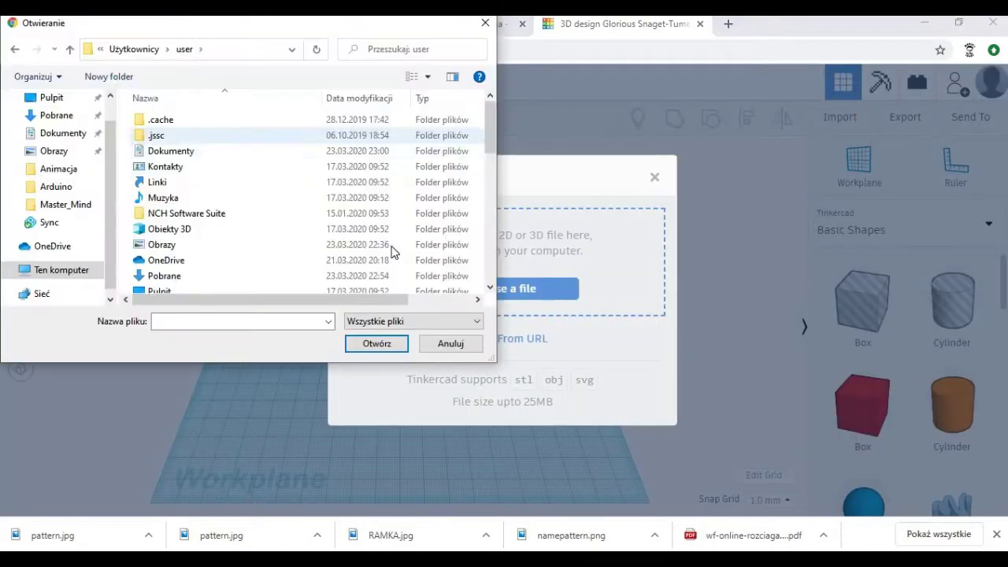
click(490, 269)
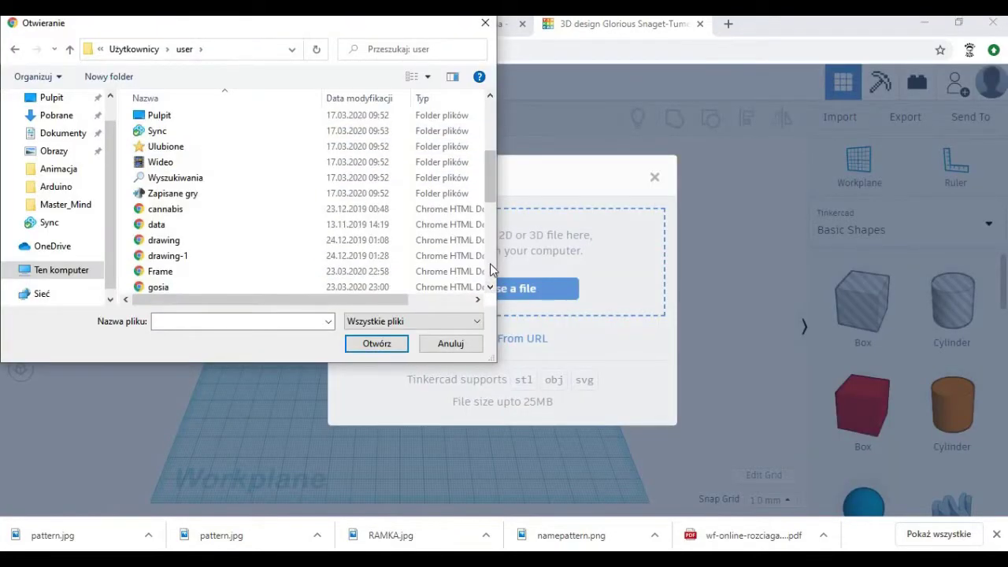
click(178, 272)
double_click(178, 273)
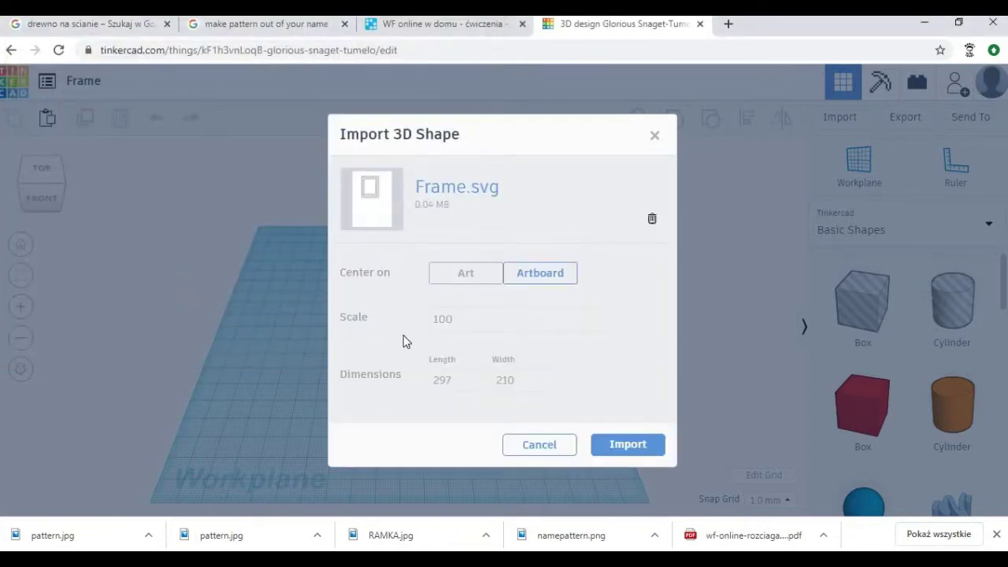
click(627, 445)
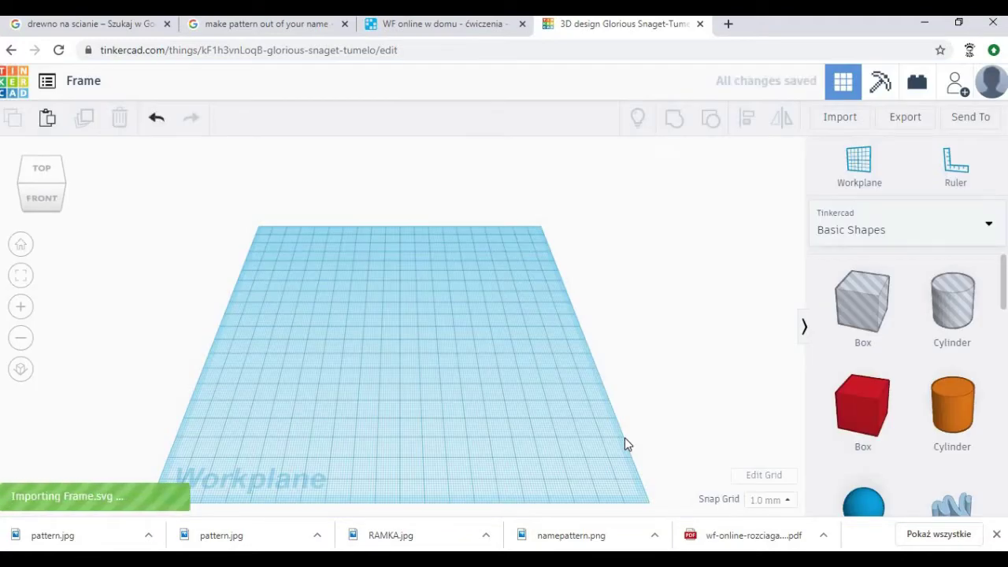
drag(452, 323, 470, 417)
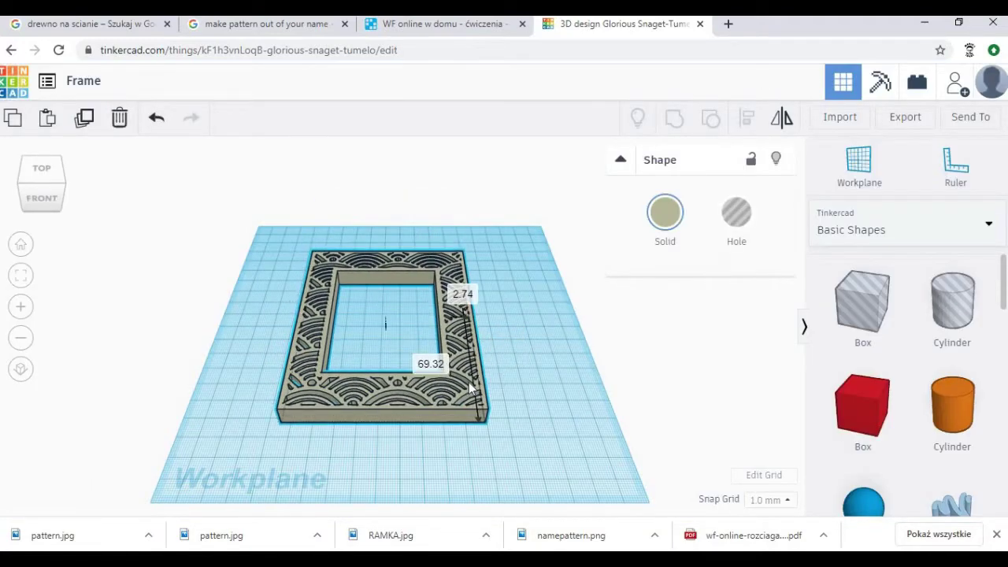
click(502, 453)
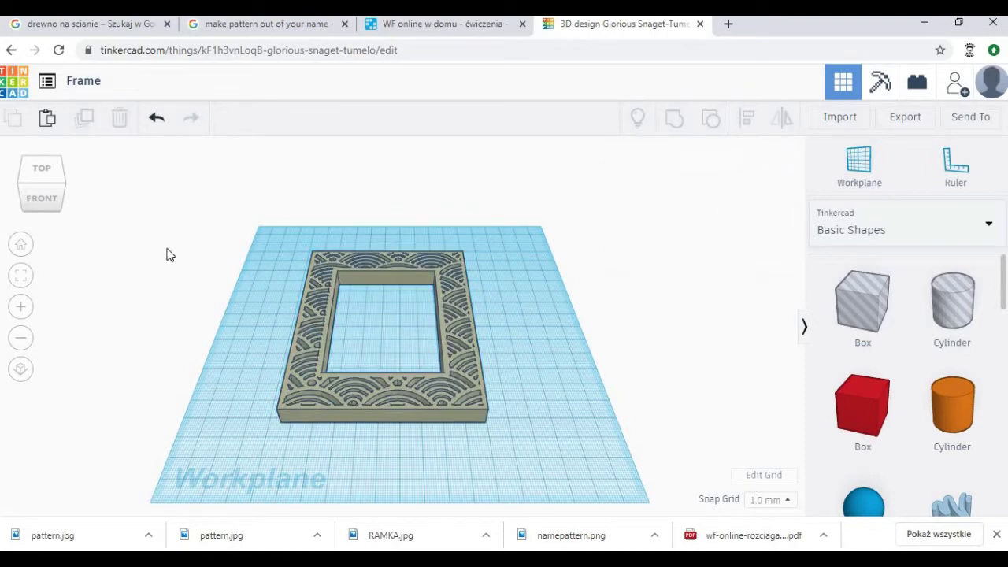
Enlarge the frame to about 127 by 168 mm and shift it to the middle of the workplane
click(43, 170)
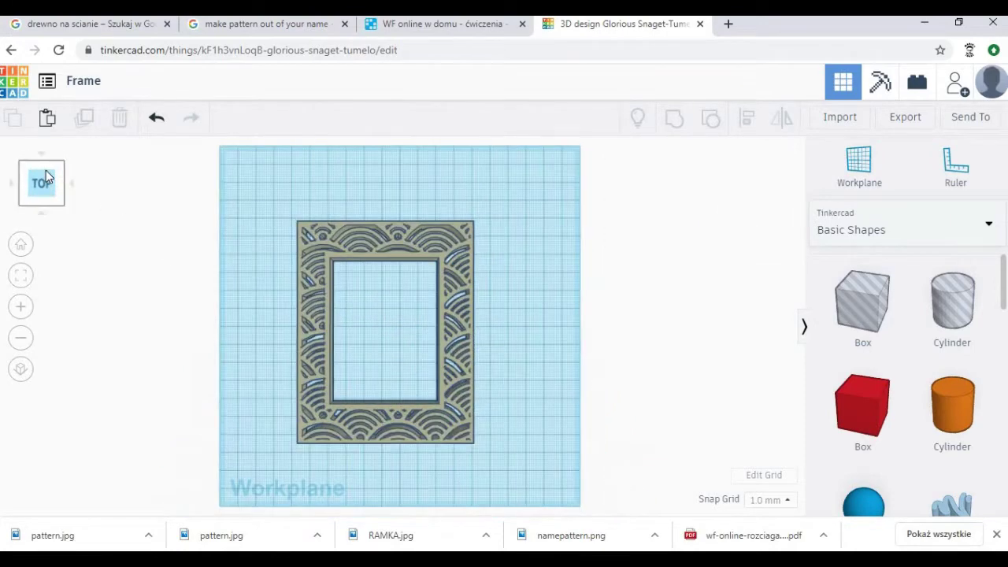
click(43, 217)
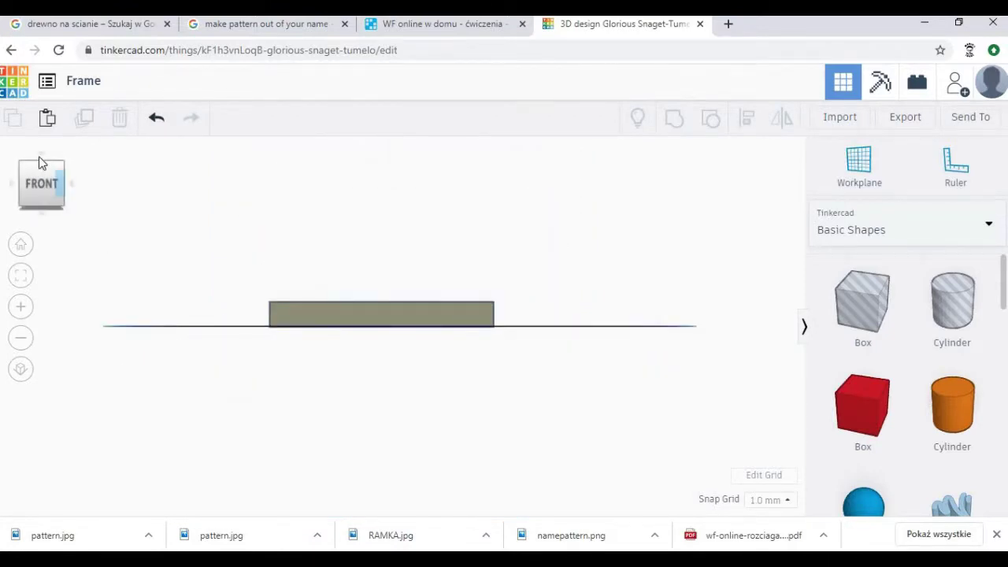
click(40, 152)
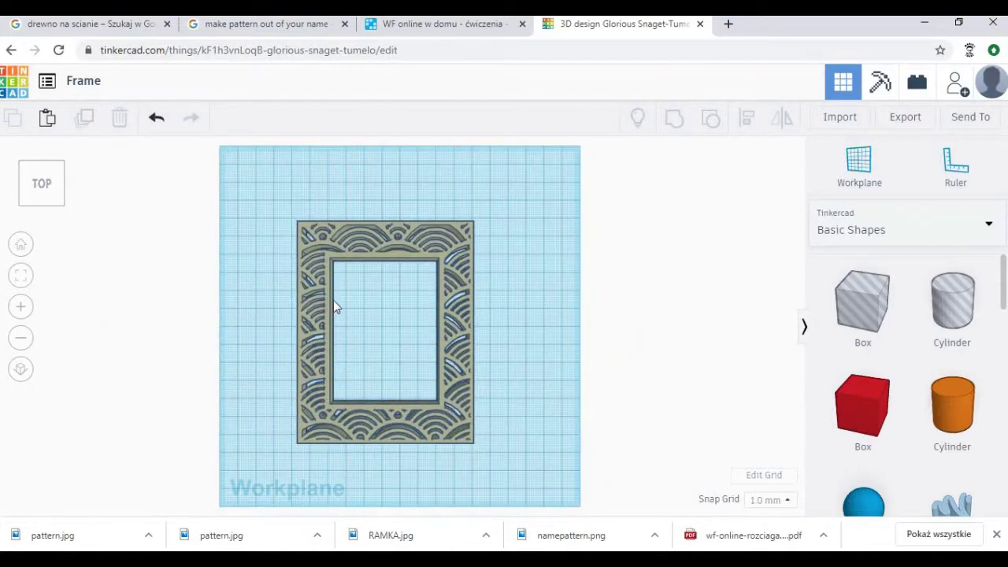
click(469, 438)
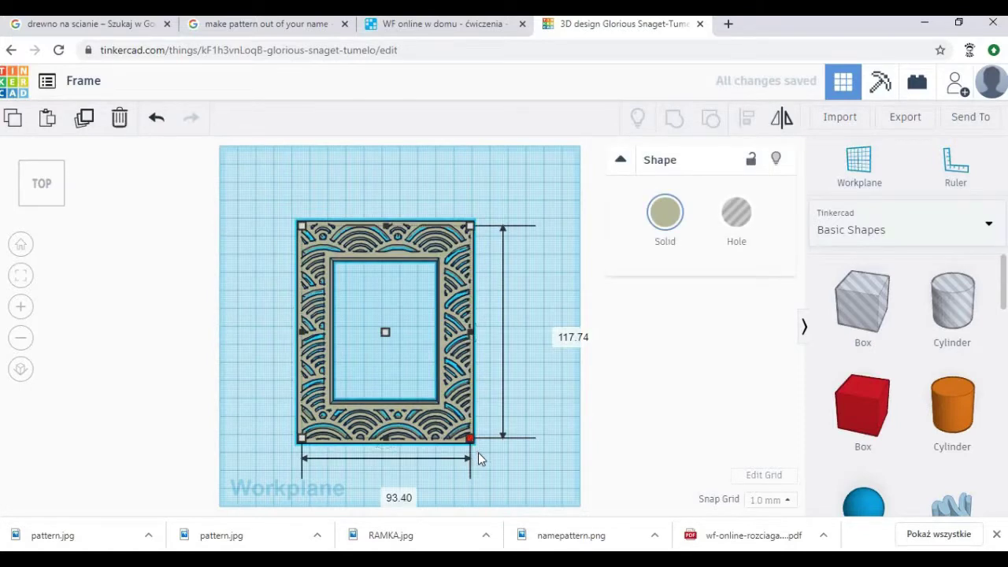
drag(478, 452, 510, 496)
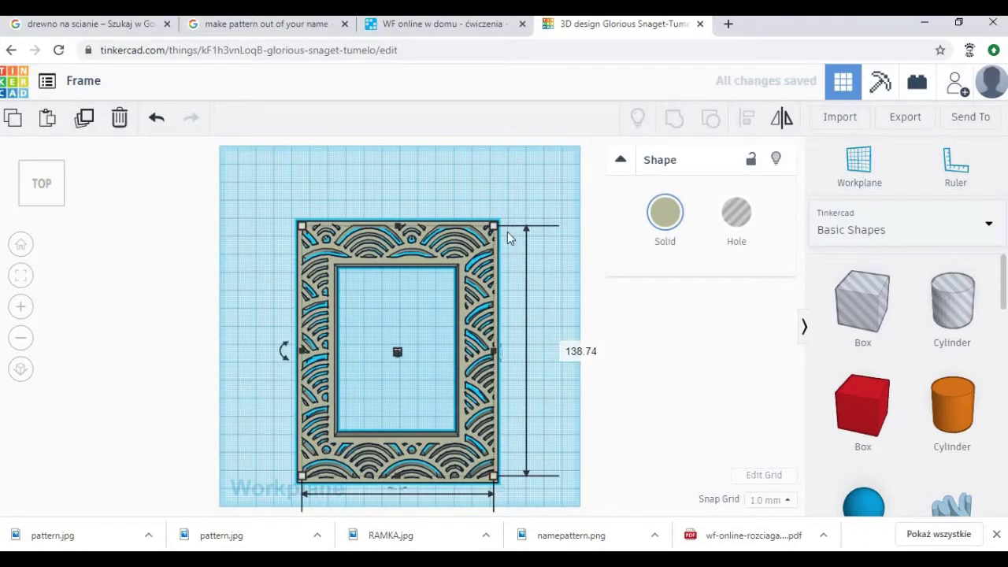
drag(499, 228, 537, 174)
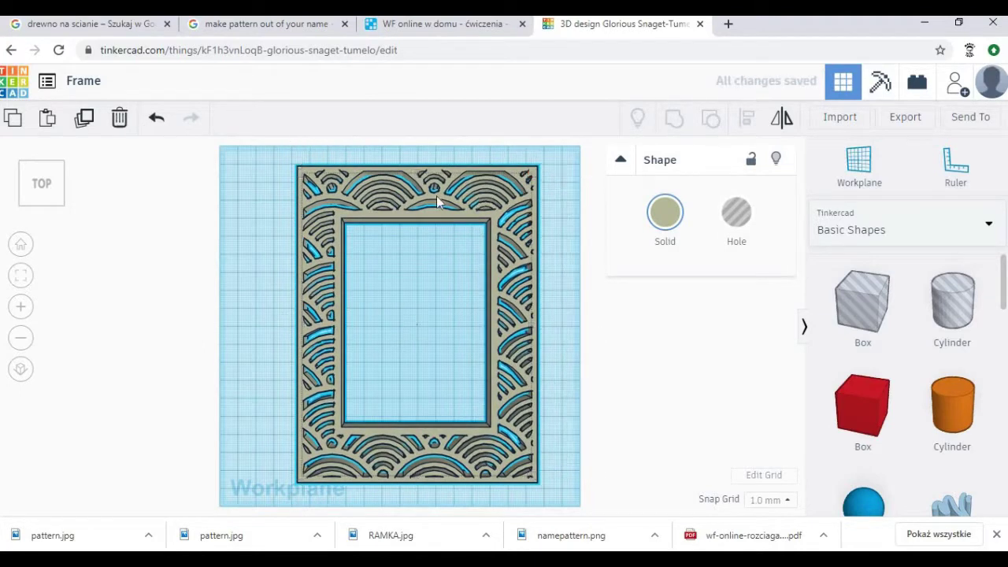
drag(494, 201, 454, 193)
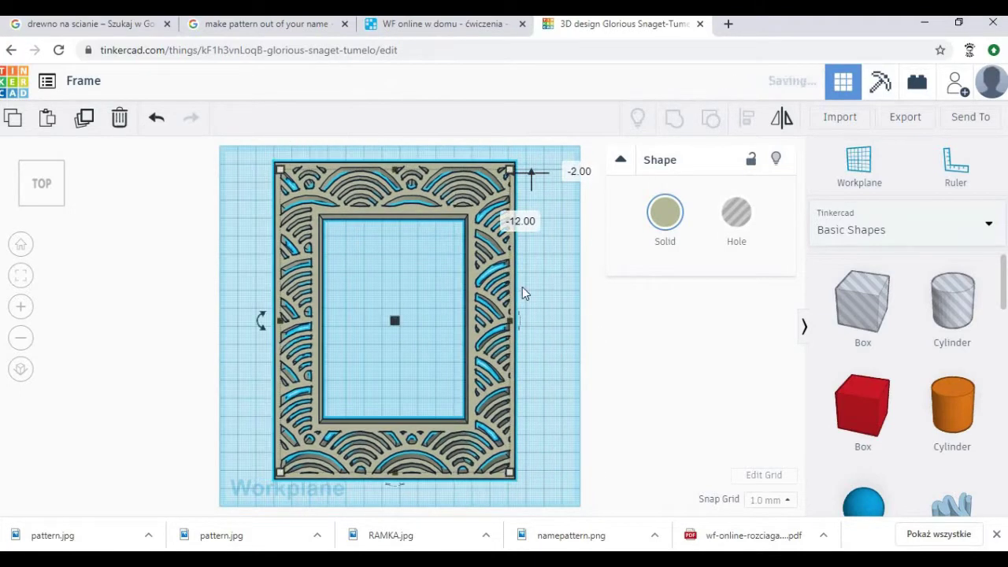
click(546, 319)
click(509, 473)
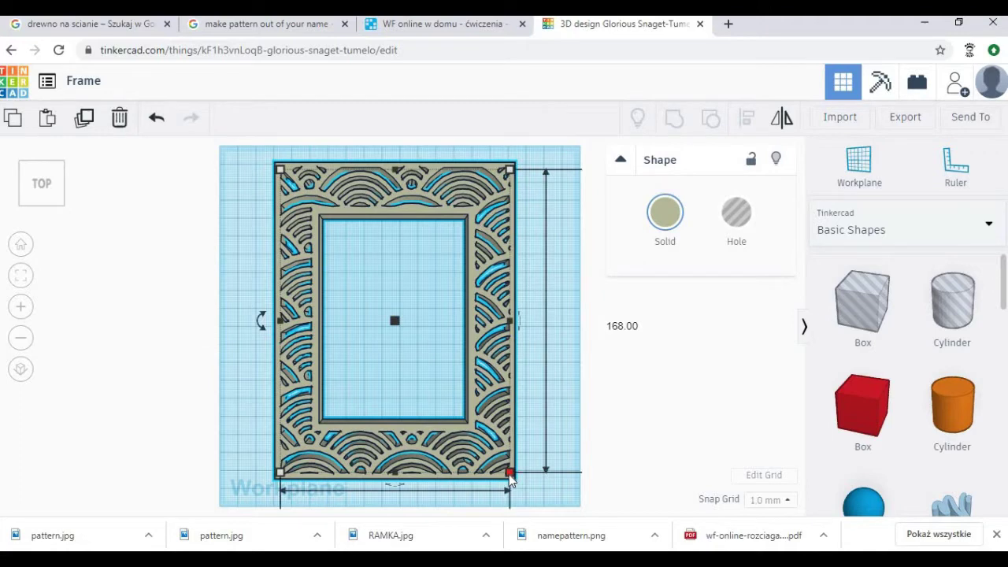
Place a solid red box beside the frame and set its length to 168 mm
scroll(450, 459, down, 3)
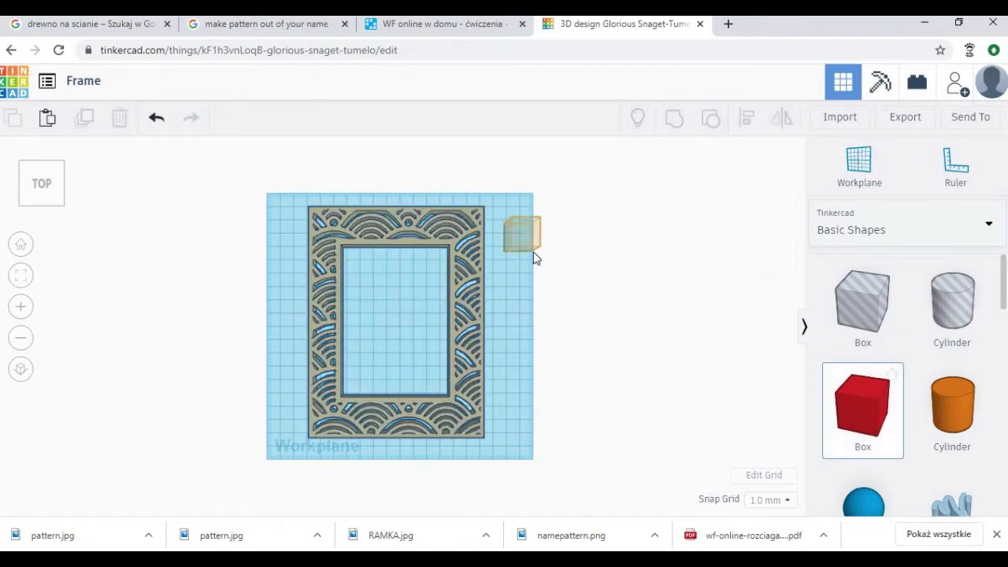
click(520, 236)
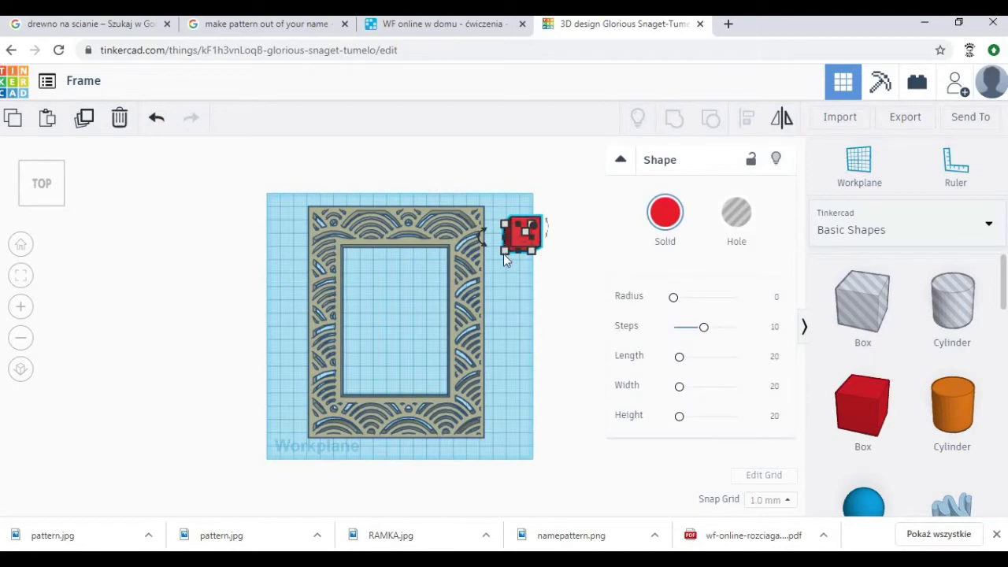
mouse_move(504, 252)
click(416, 236)
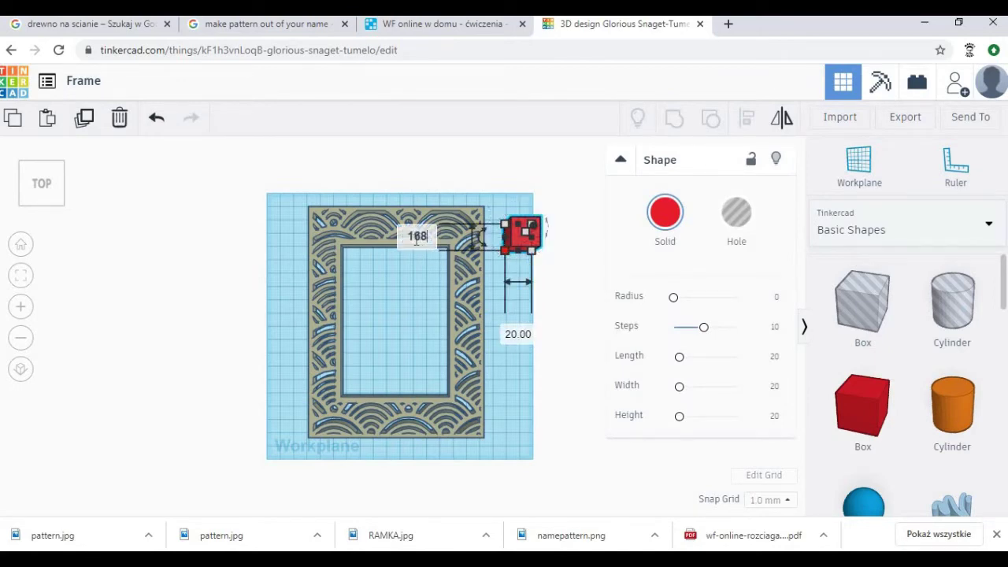
key(Return)
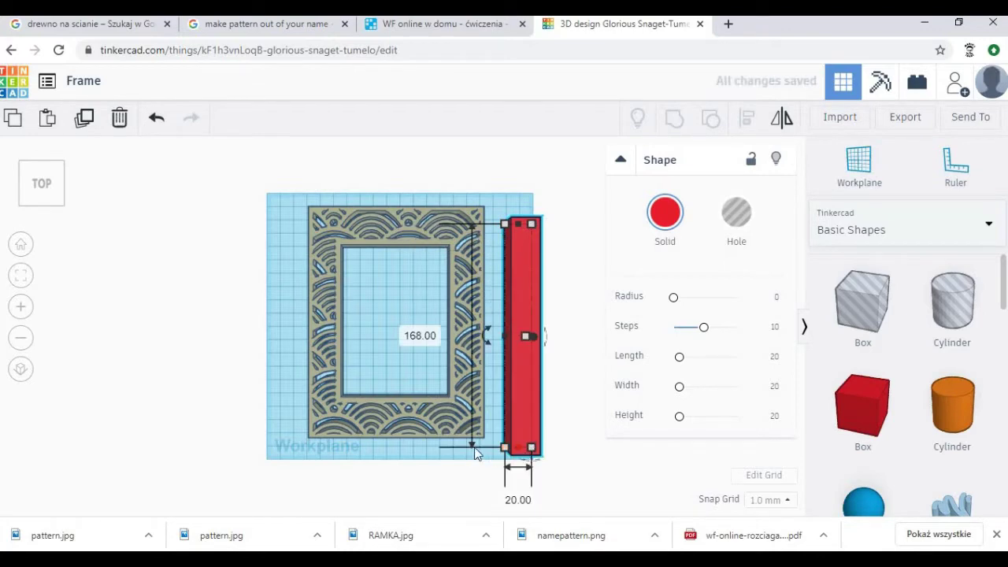
Check the frame's width and set the red box's width to 127.4 mm to match it
click(419, 441)
click(413, 433)
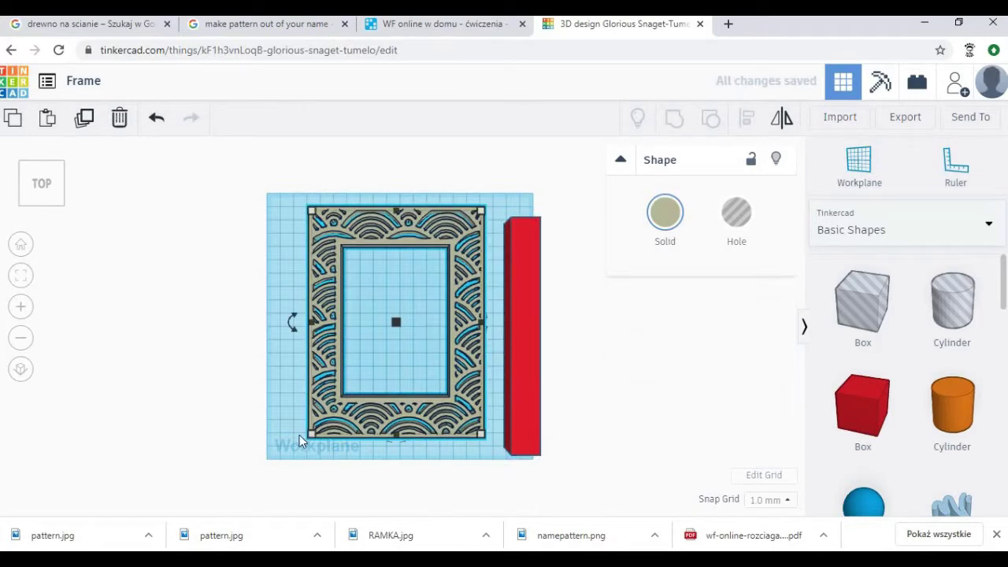
mouse_move(311, 434)
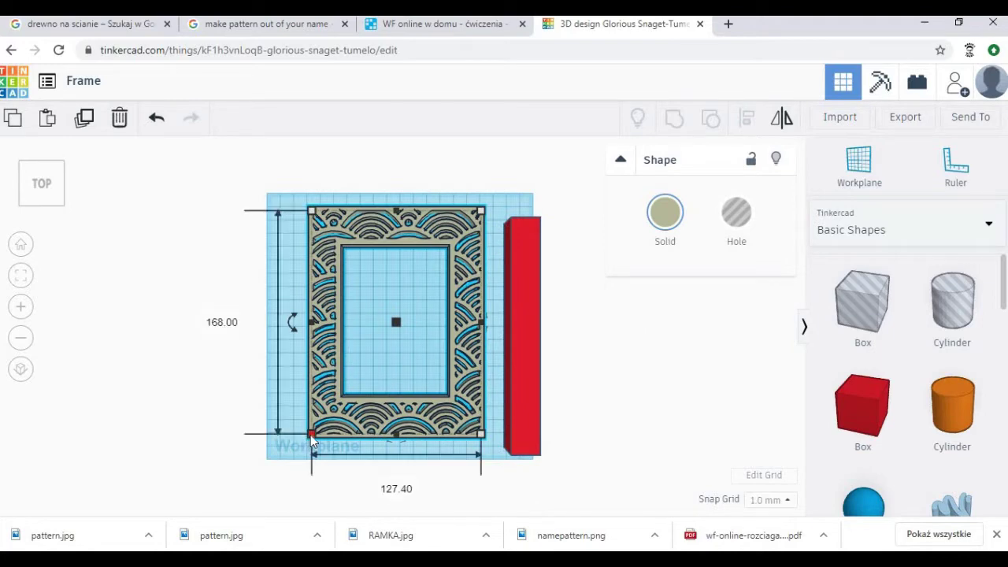
click(531, 443)
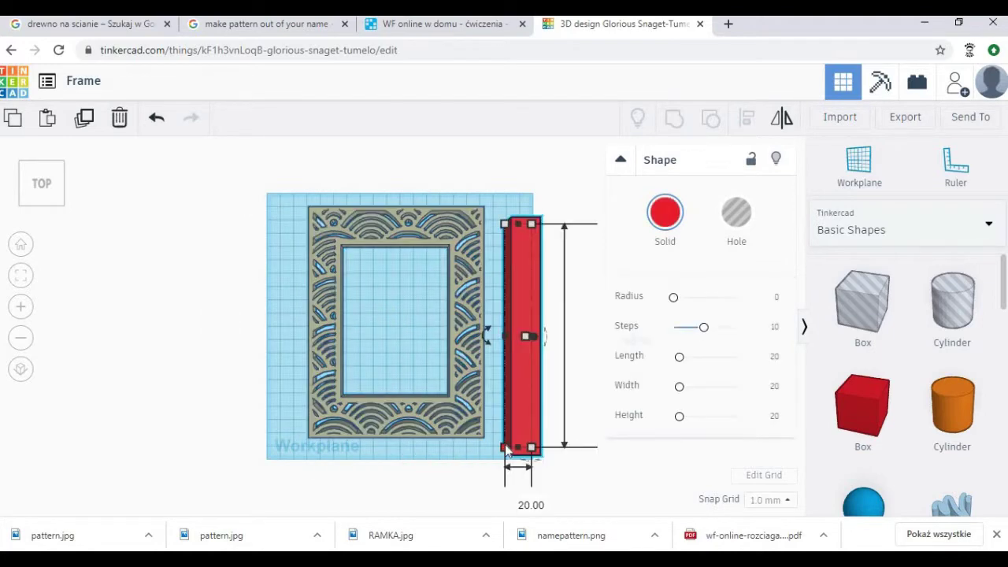
click(518, 499)
text(127)
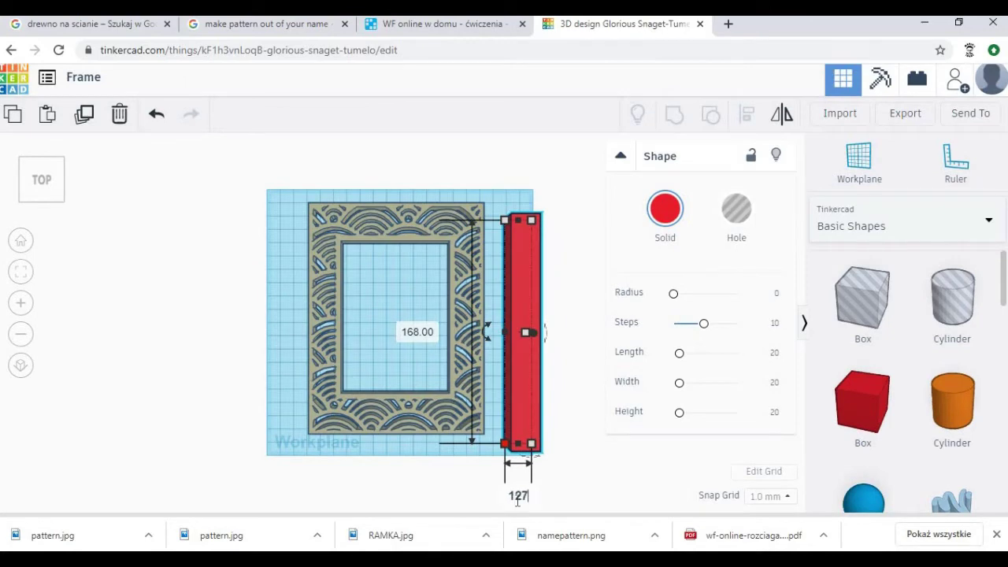
text(.4)
key(Return)
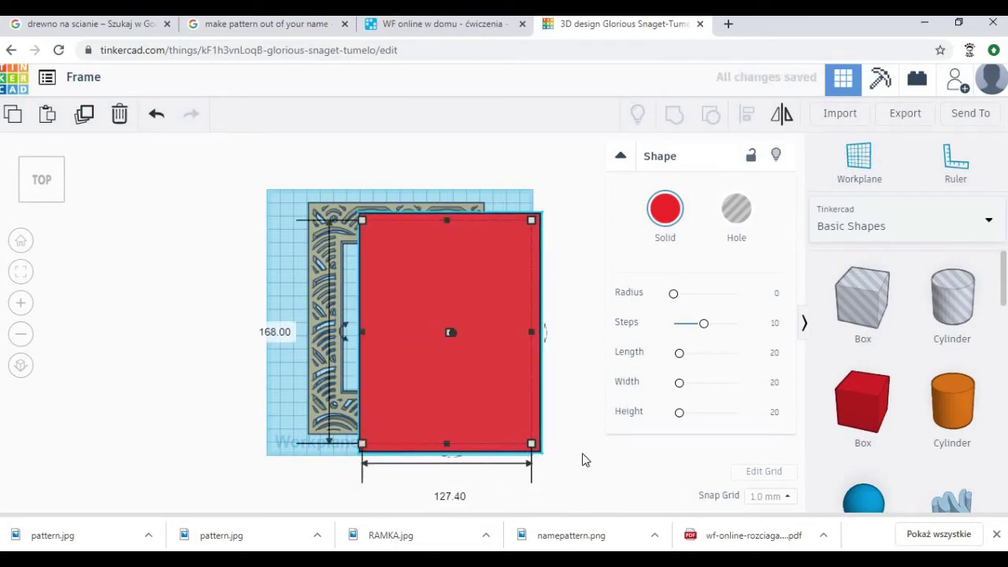
Move the frame about 142 mm sideways off the workplane and set the red box beside it without overlap
click(581, 459)
drag(508, 400, 577, 380)
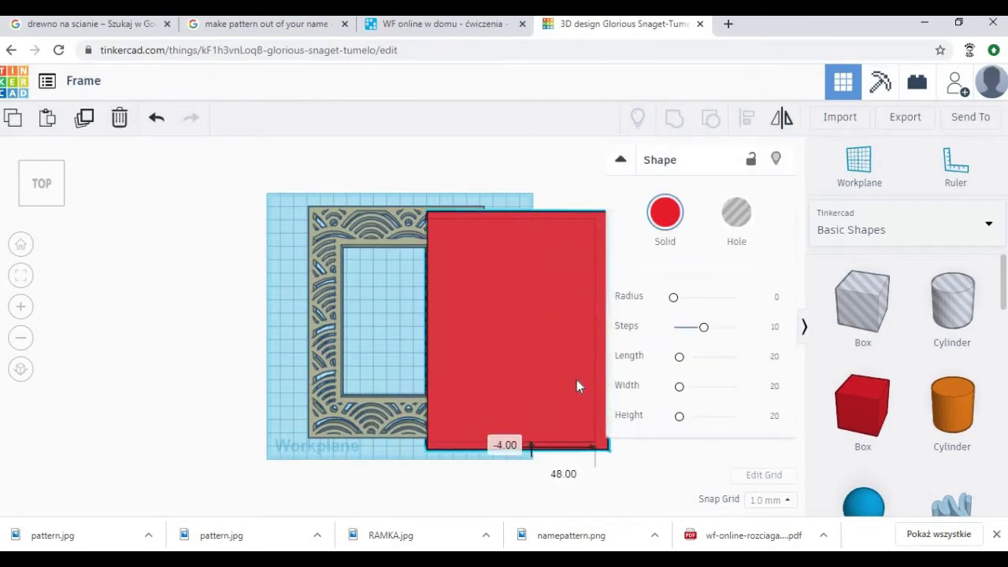
click(329, 319)
drag(326, 319, 134, 298)
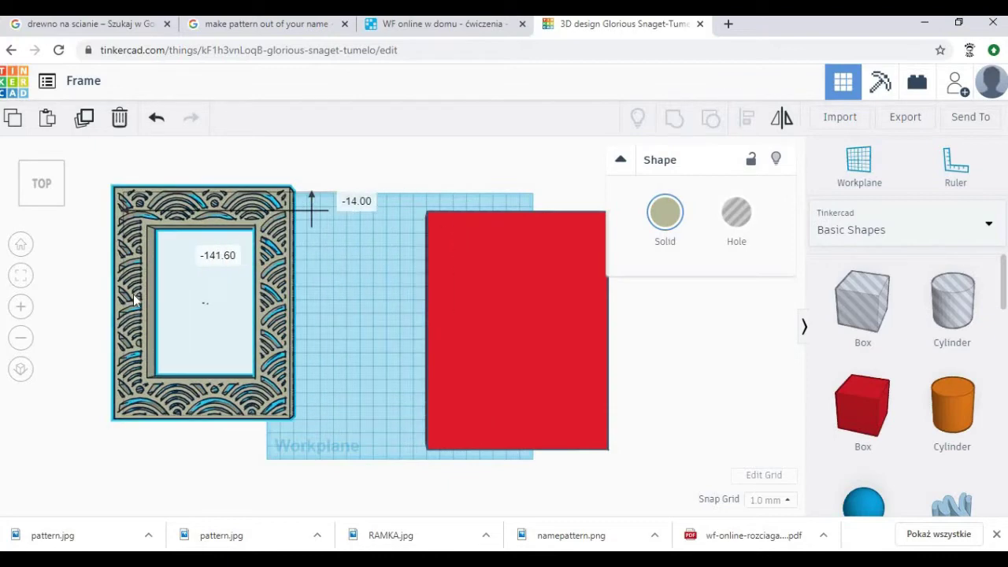
drag(437, 341, 346, 315)
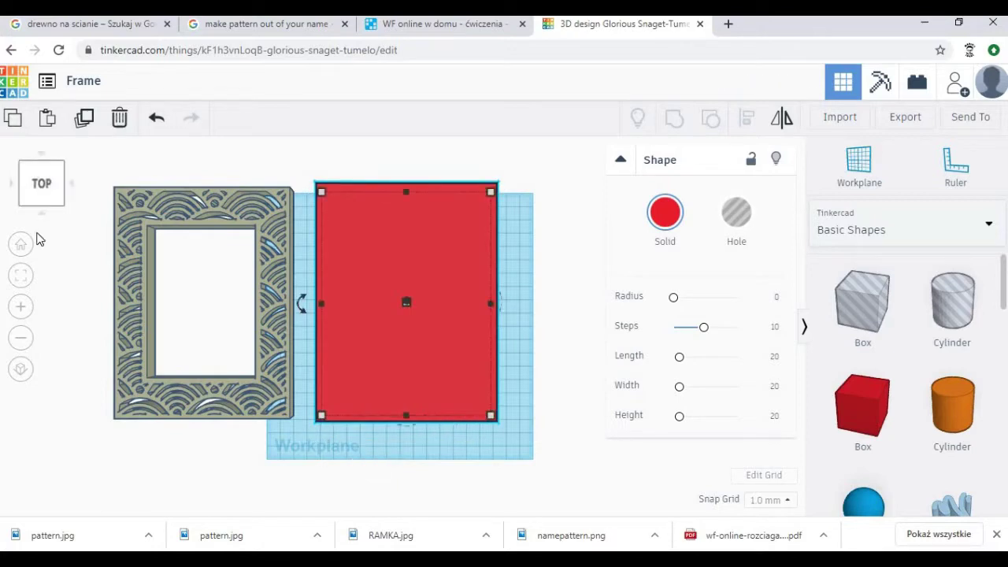
click(40, 217)
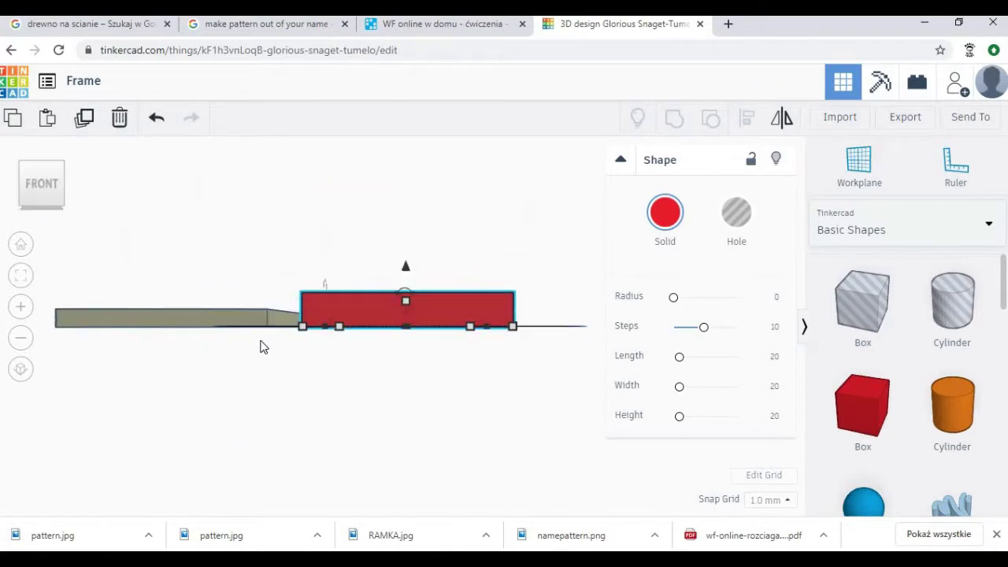
Set the height of the patterned frame to 1 mm
click(238, 321)
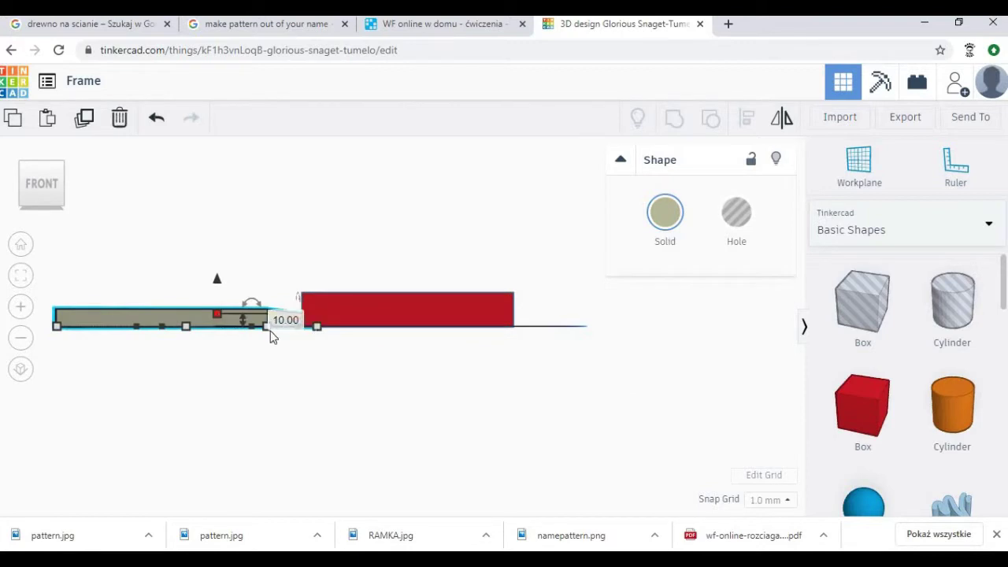
click(286, 321)
text(1)
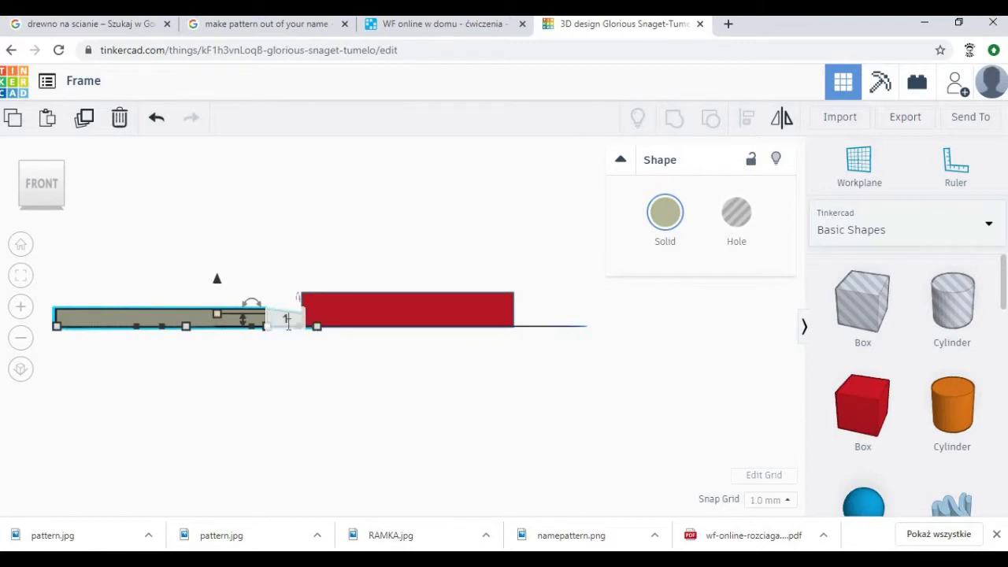
key(Return)
click(361, 378)
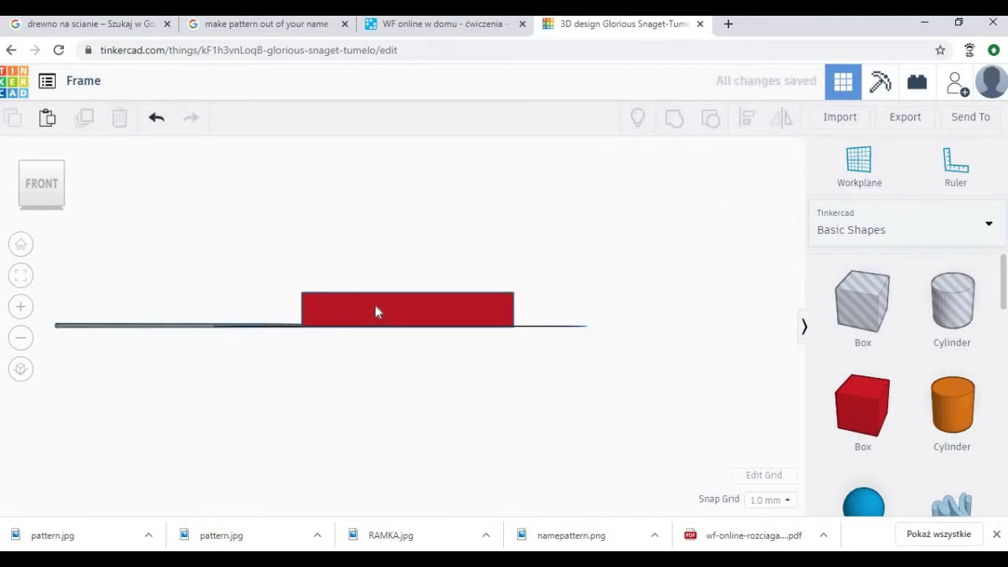
Set the red box's height to 4 mm
click(375, 305)
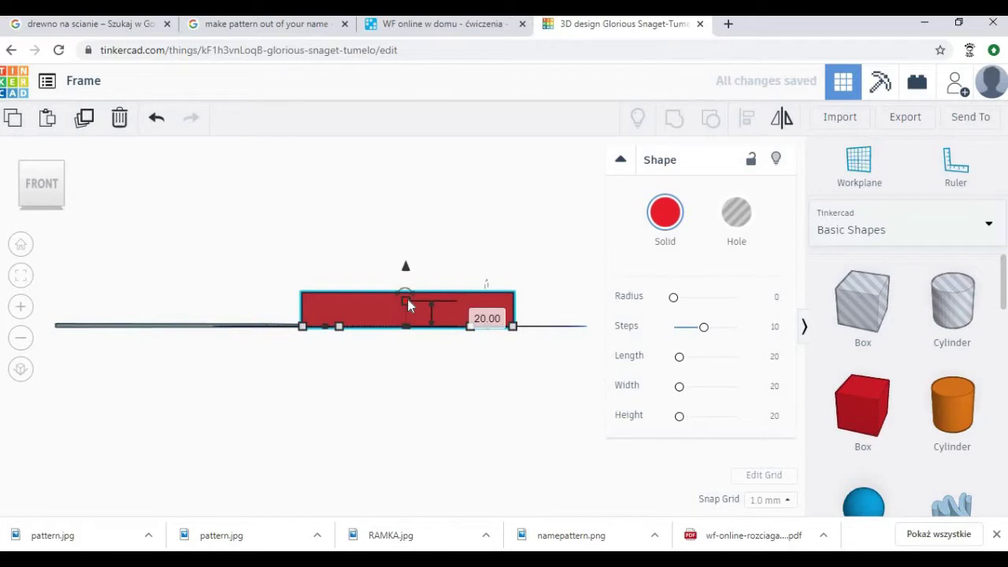
click(476, 316)
text(4)
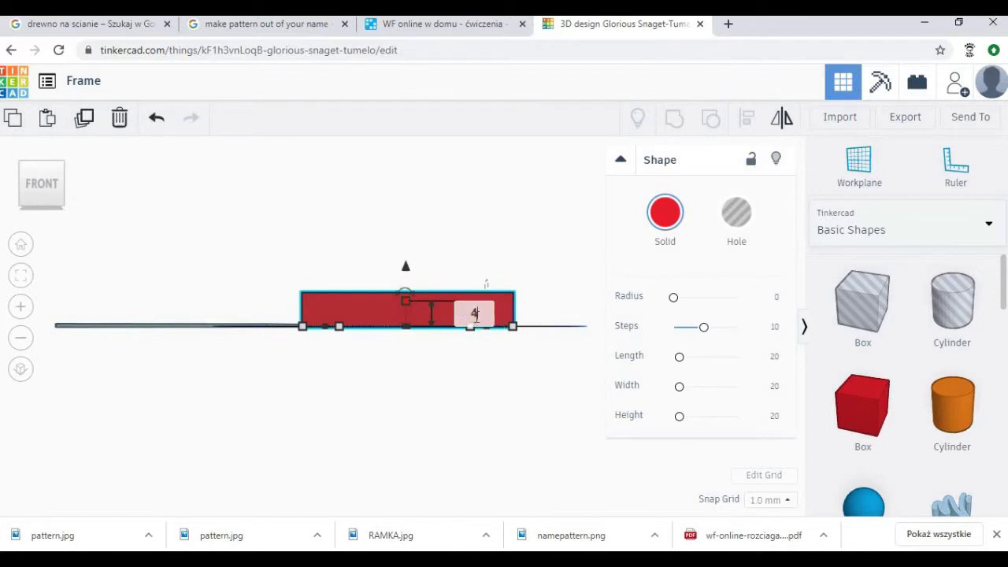
key(Return)
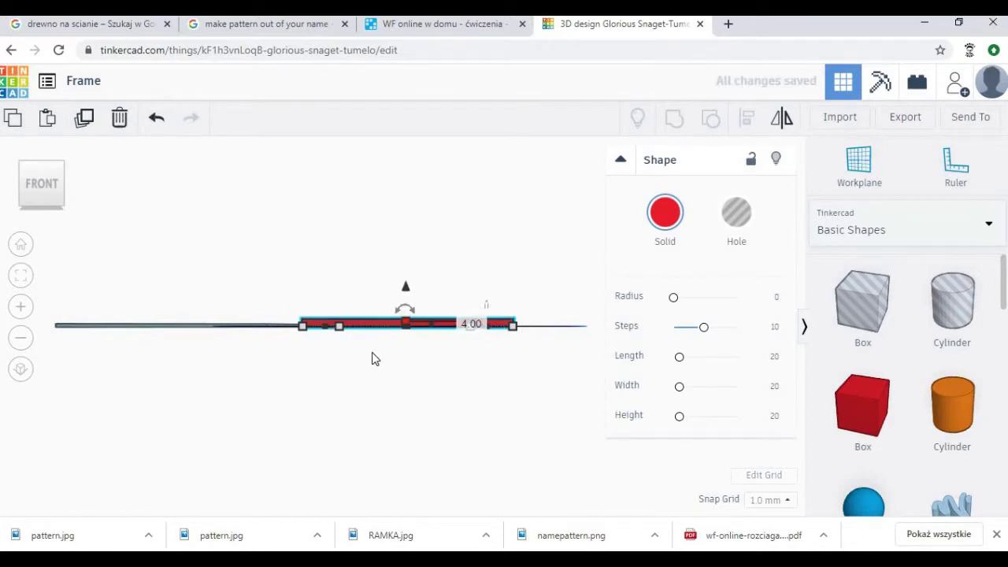
Raise the patterned frame 4 mm above the workplane so it sits level with the red box's top
click(197, 331)
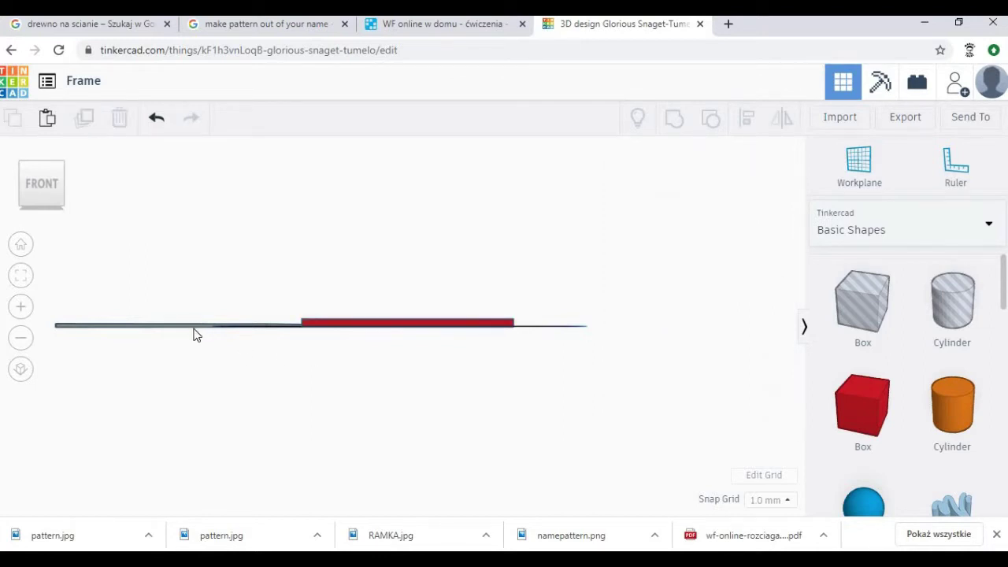
click(192, 328)
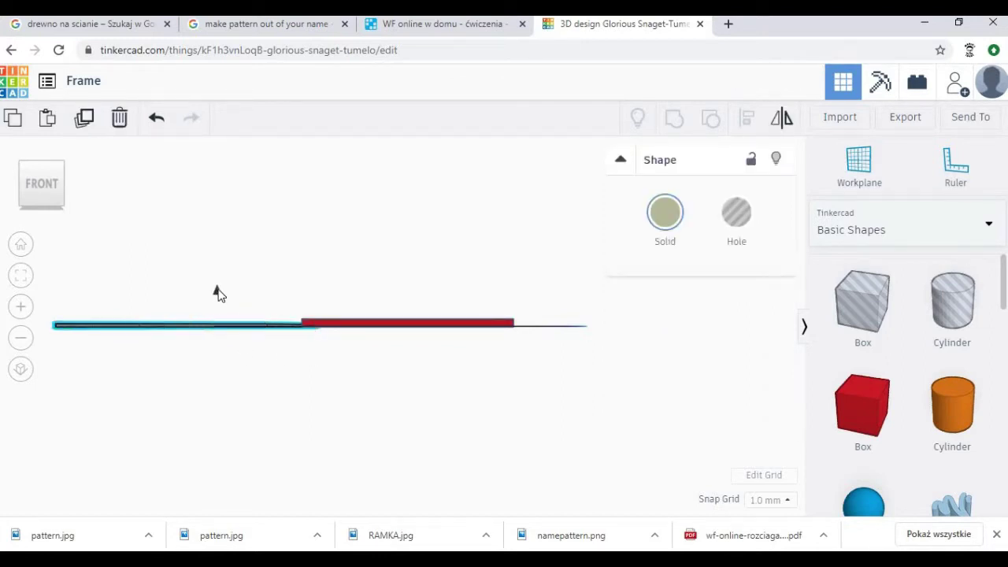
key(ctrl+Up)
key(ctrl+Up)
key(ctrl+Up)
key(ctrl+Up)
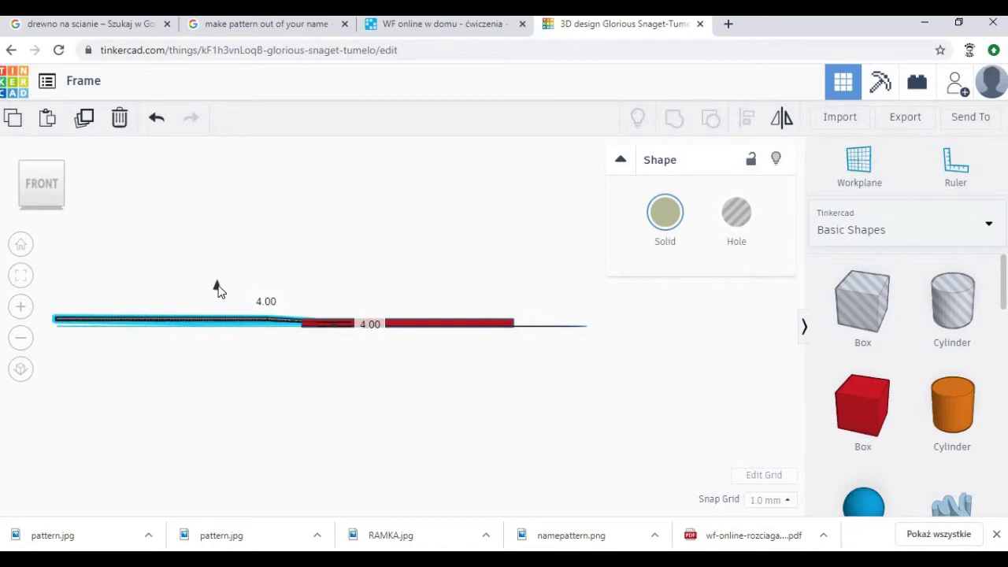
click(181, 344)
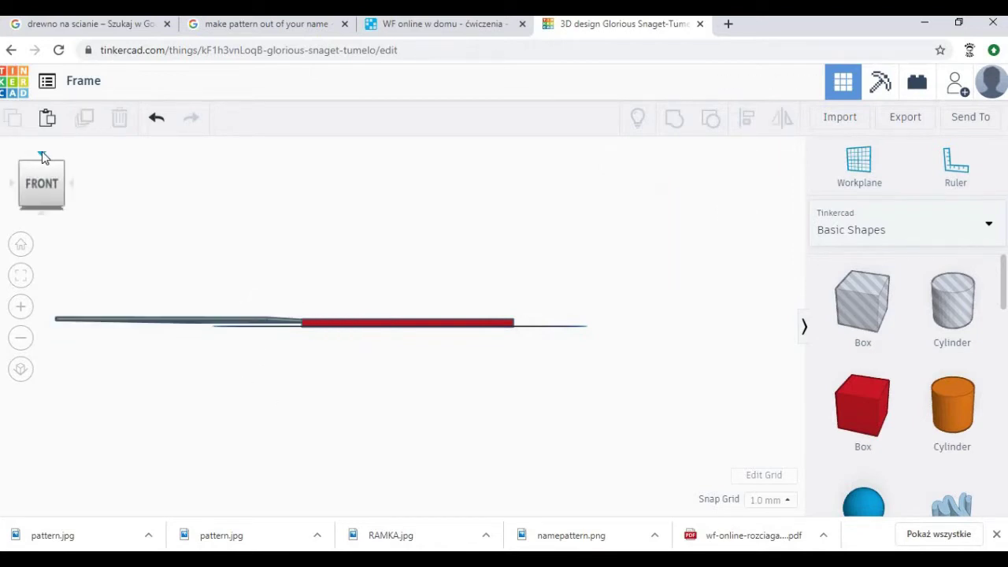
Recolour the red box with the black preset from a top view
click(42, 153)
click(405, 252)
click(674, 236)
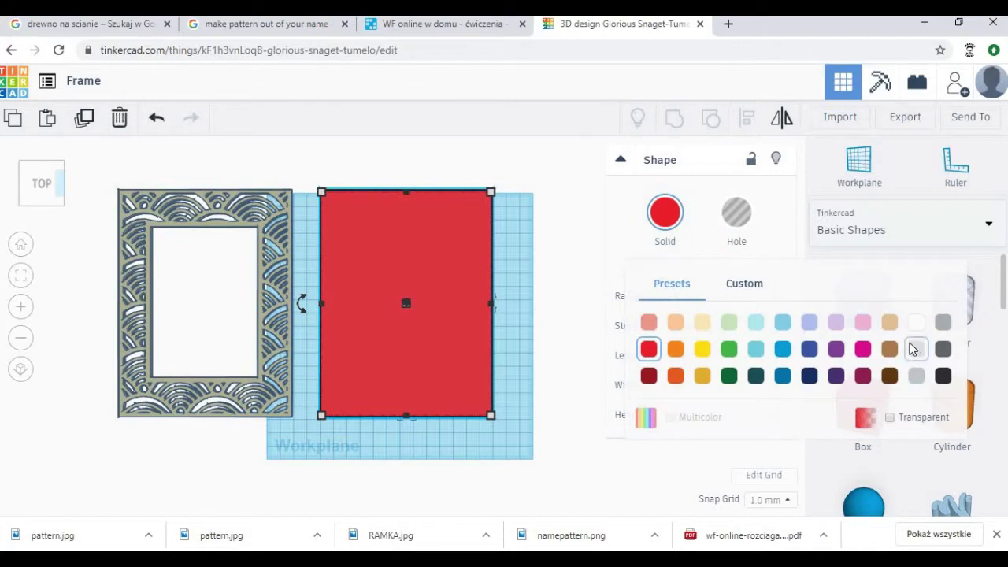
click(943, 375)
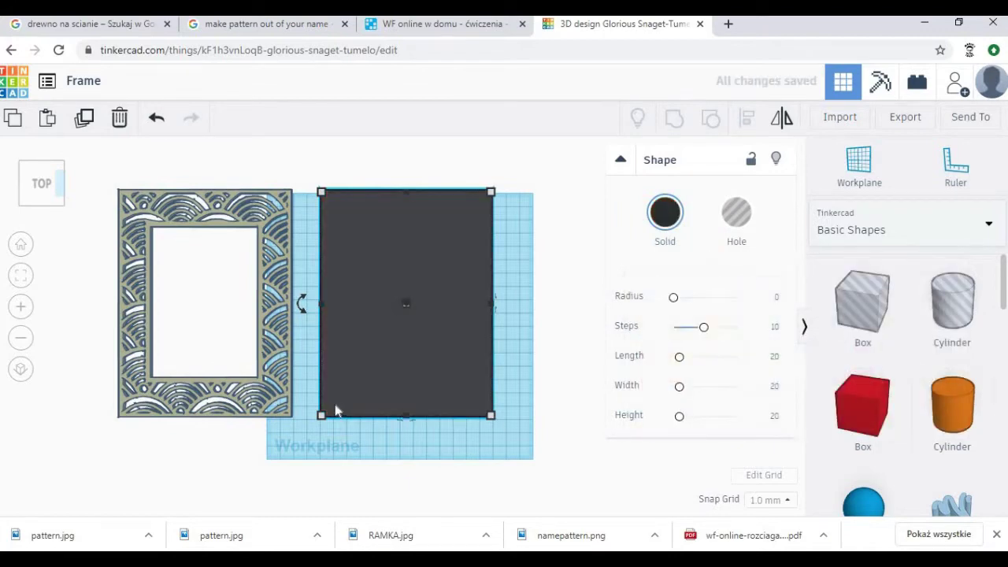
Move the patterned frame sideways onto the black box so that their outlines line up
click(282, 389)
key(Right)
key(Right)
key(Right)
key(Right)
key(Right)
key(Right)
key(Right)
key(Right)
key(Right)
key(Right)
key(Right)
key(Right)
key(Right)
key(Right)
key(Right)
key(Right)
key(Right)
key(Right)
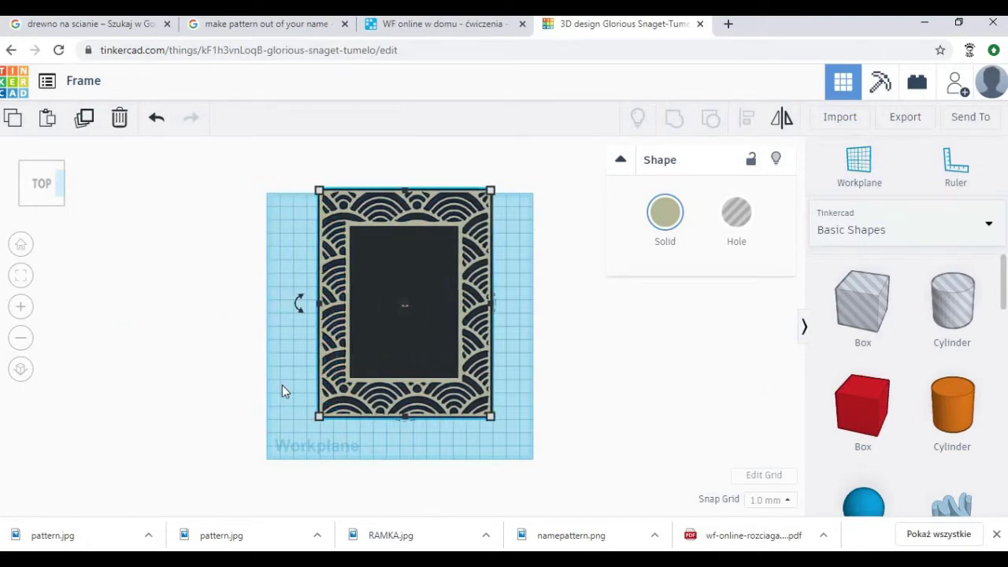
click(208, 344)
Place a hole box over the frame's central opening and size it to 80 by 111 mm
scroll(400, 307, up, 3)
drag(865, 299, 500, 407)
click(21, 370)
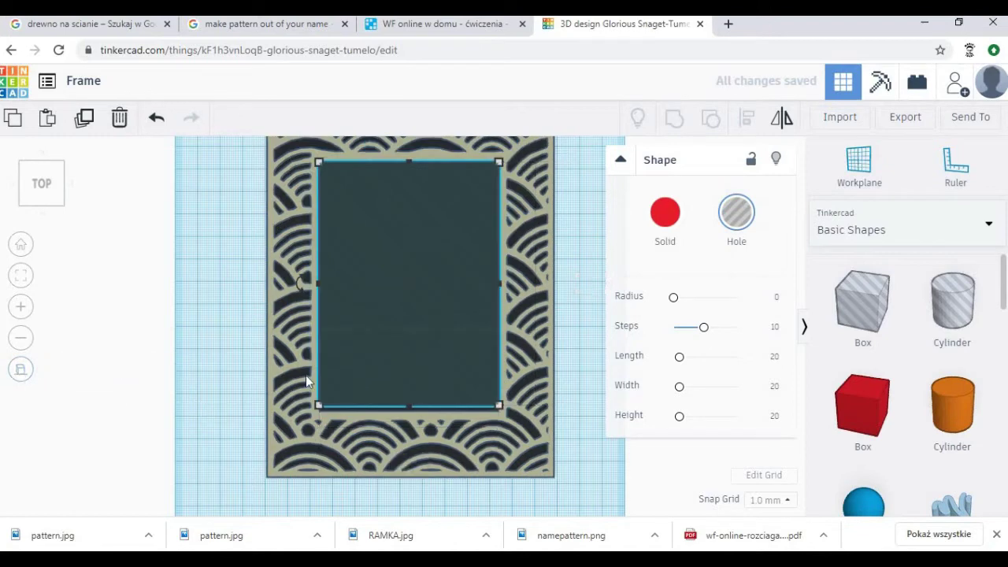
mouse_move(502, 411)
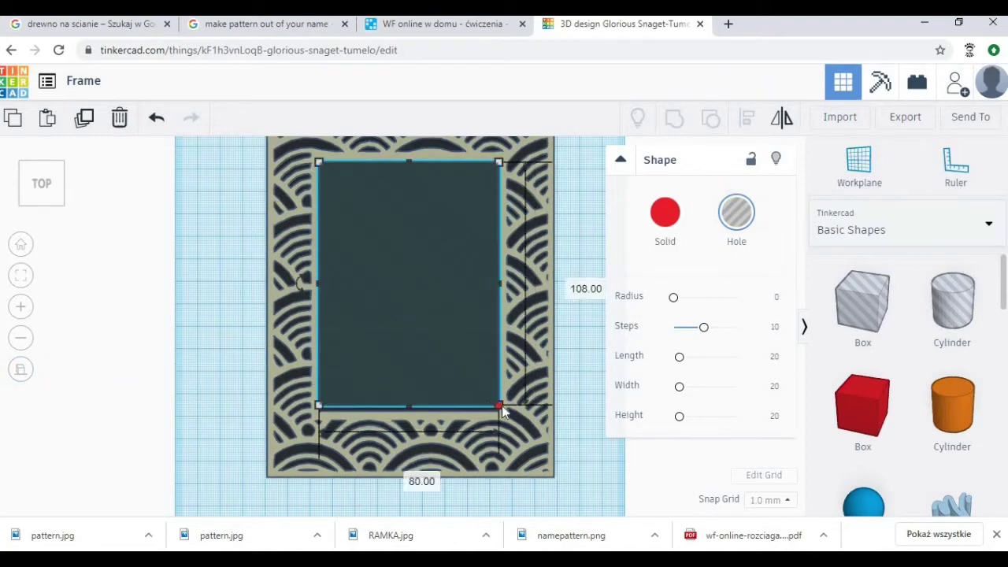
drag(499, 410, 500, 415)
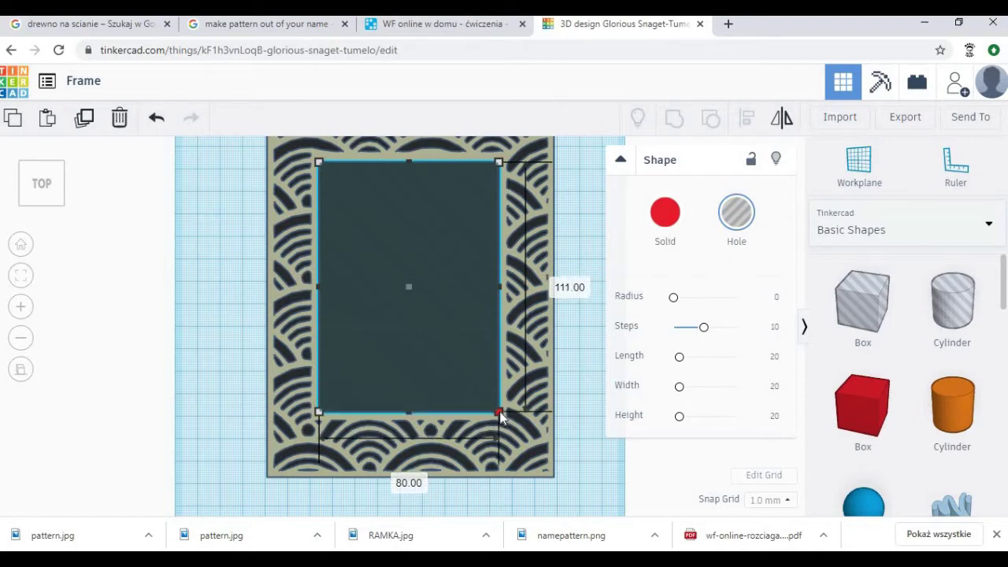
click(228, 315)
click(21, 244)
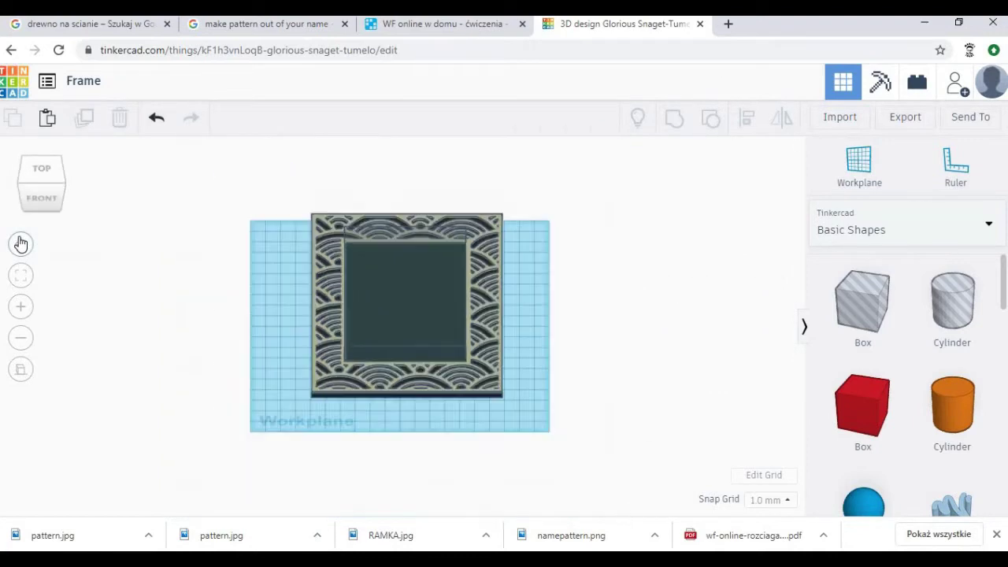
Raise the central hole box by 0.5 mm
click(397, 302)
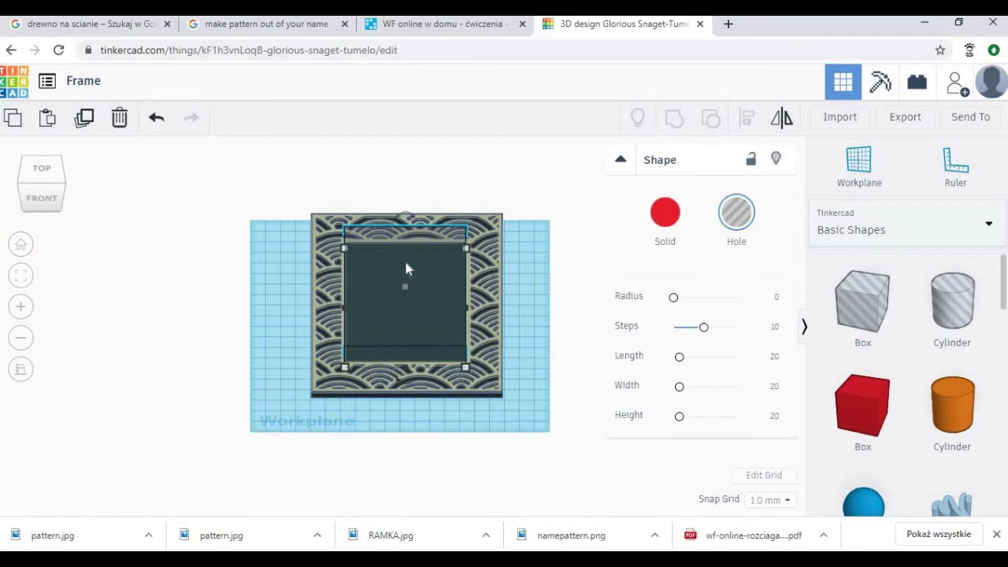
drag(407, 270, 407, 270)
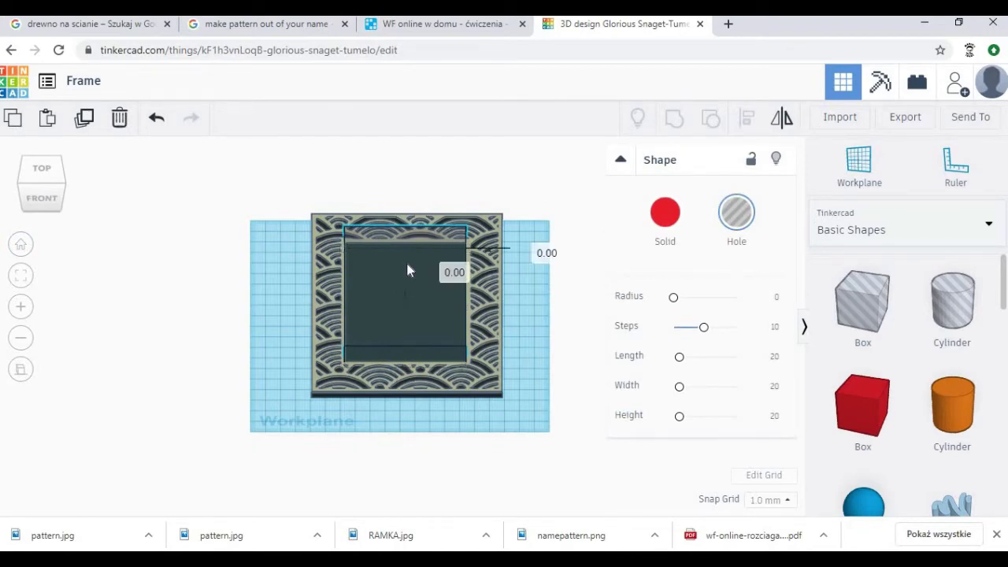
drag(407, 270, 407, 269)
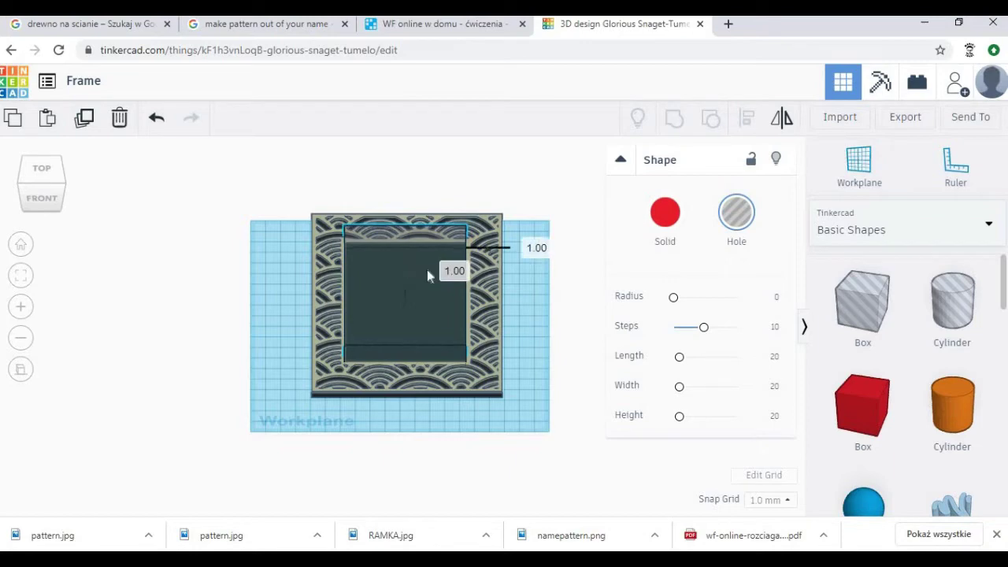
click(453, 270)
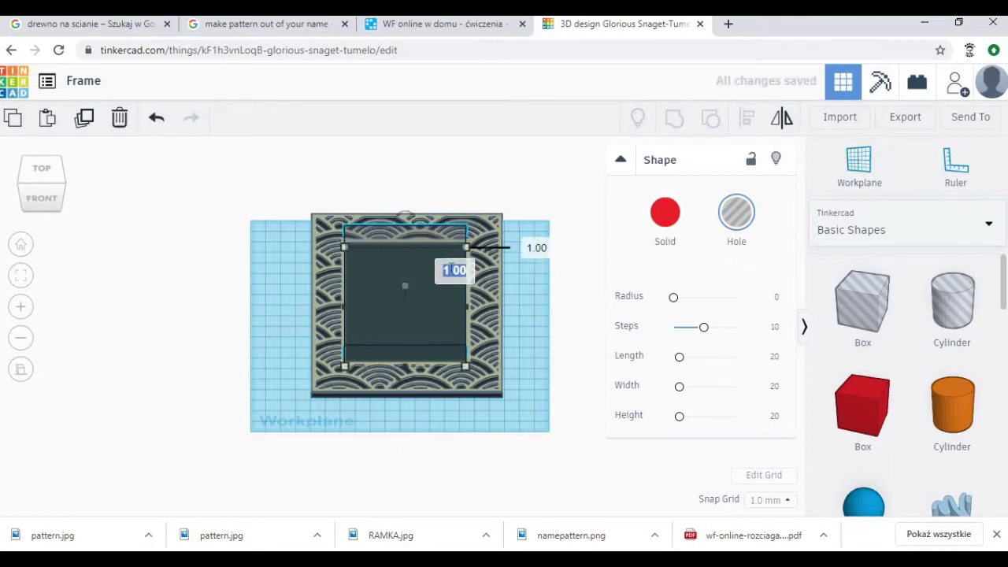
text(0,5)
key(Return)
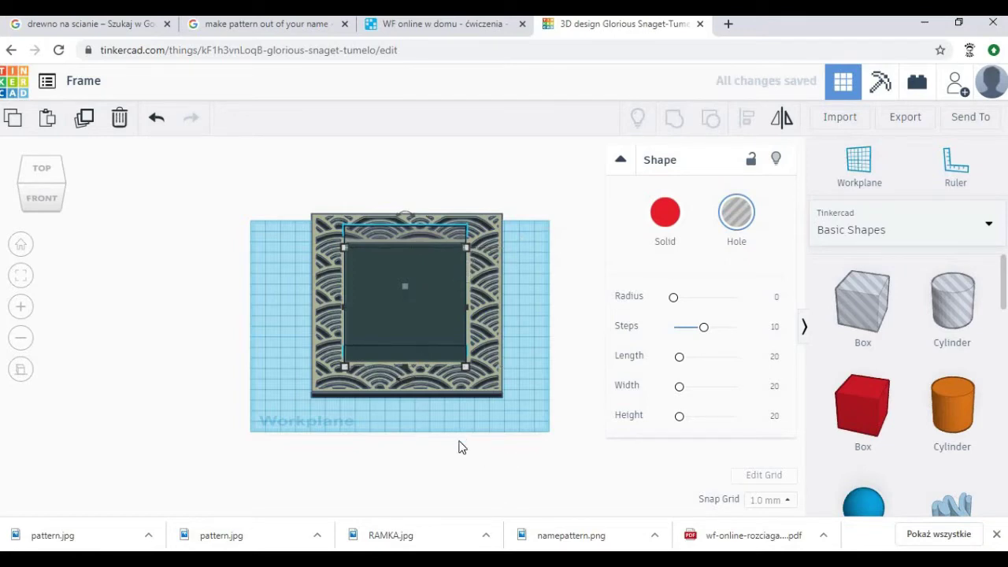
click(462, 447)
Group the frame, the black box and the hole box into one object
click(41, 168)
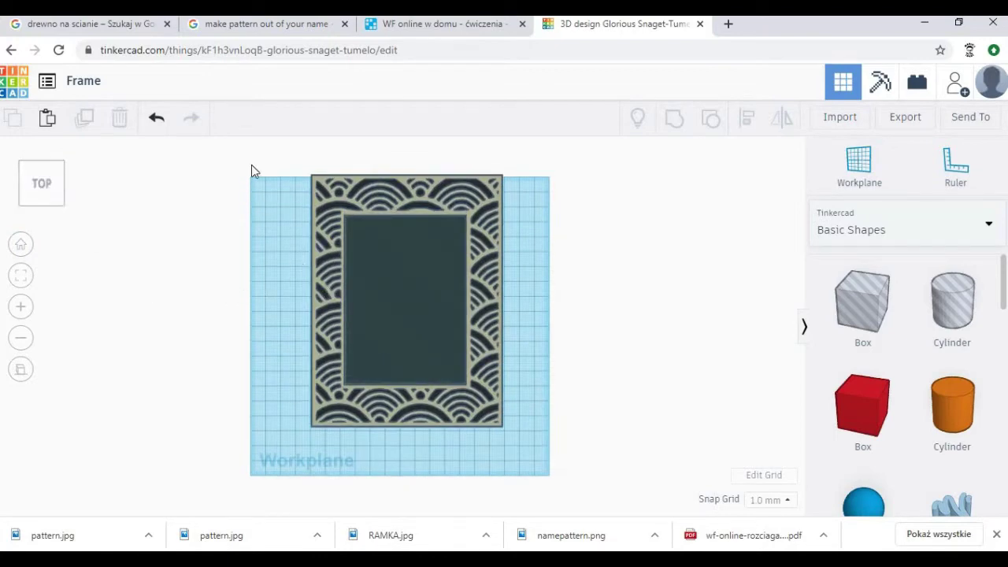
drag(251, 152, 556, 457)
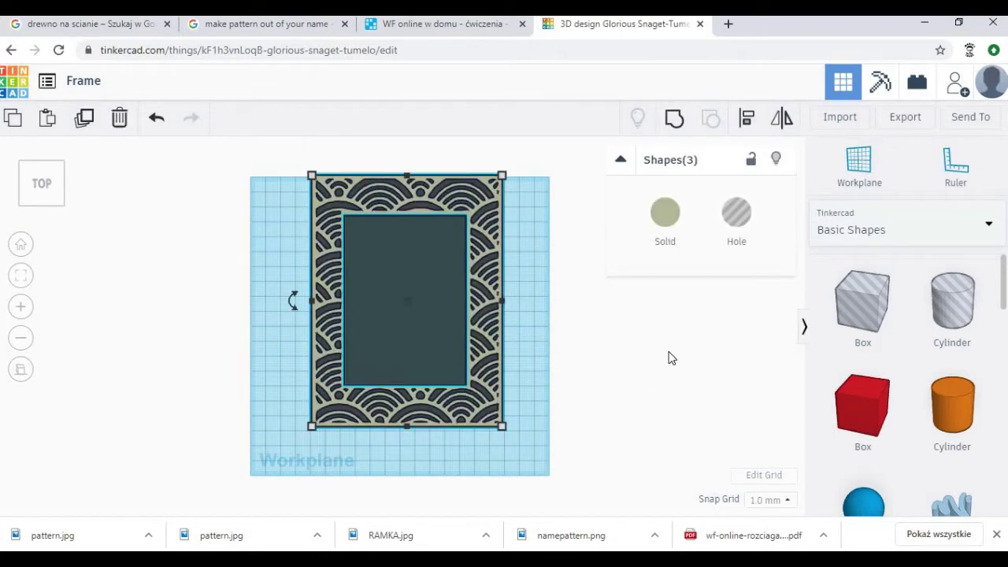
click(675, 120)
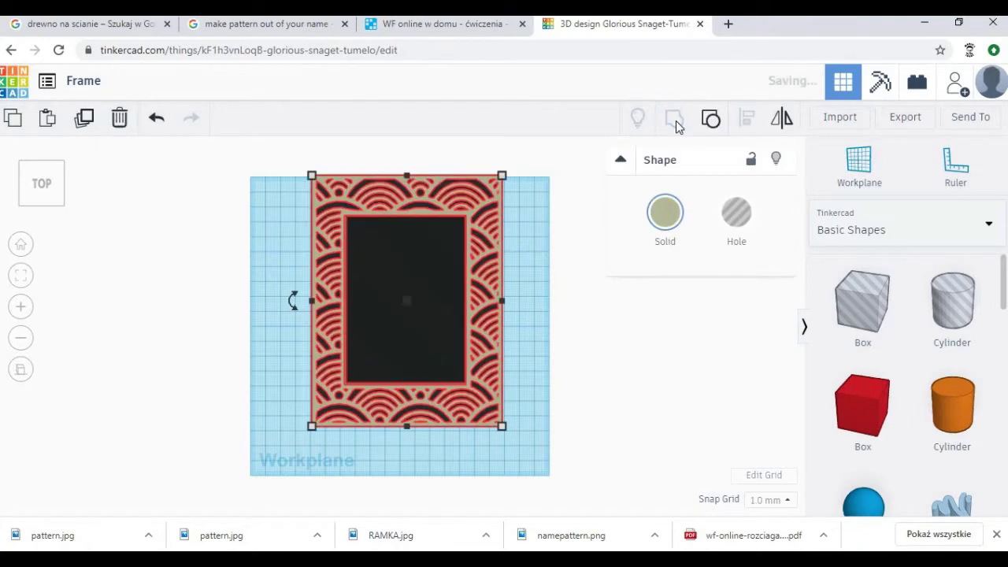
click(569, 353)
scroll(299, 348, down, 1)
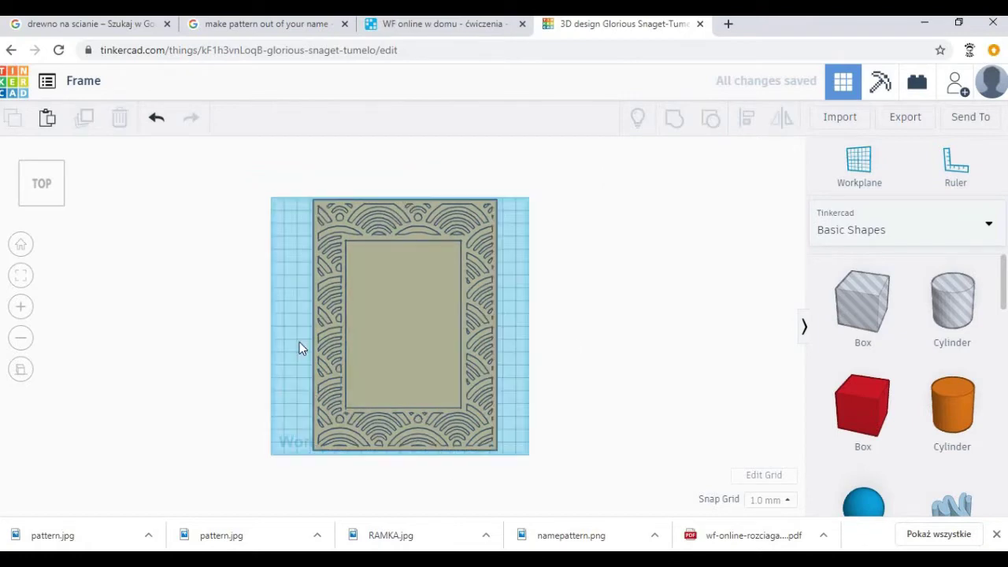
Move the portrait 189 mm sideways into the recessed centre of the frame
click(240, 394)
drag(206, 329, 448, 330)
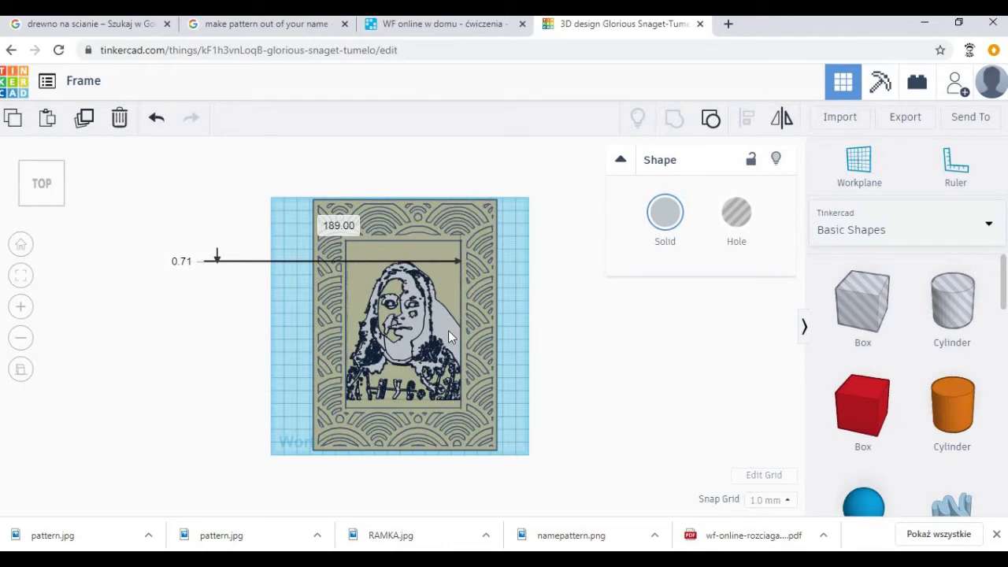
click(593, 398)
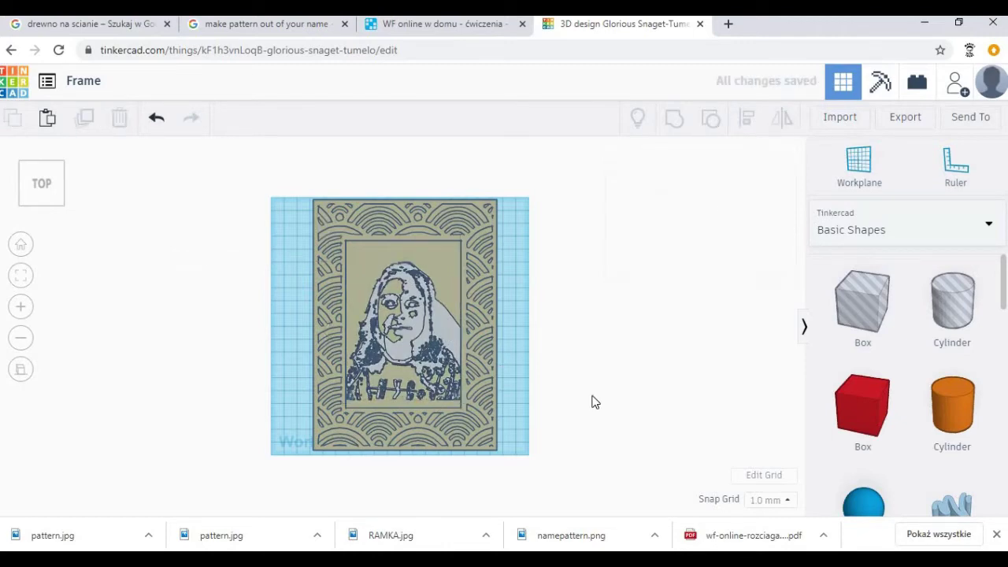
Group the portrait with the frame and export the selected shape as an STL file
drag(286, 186, 536, 465)
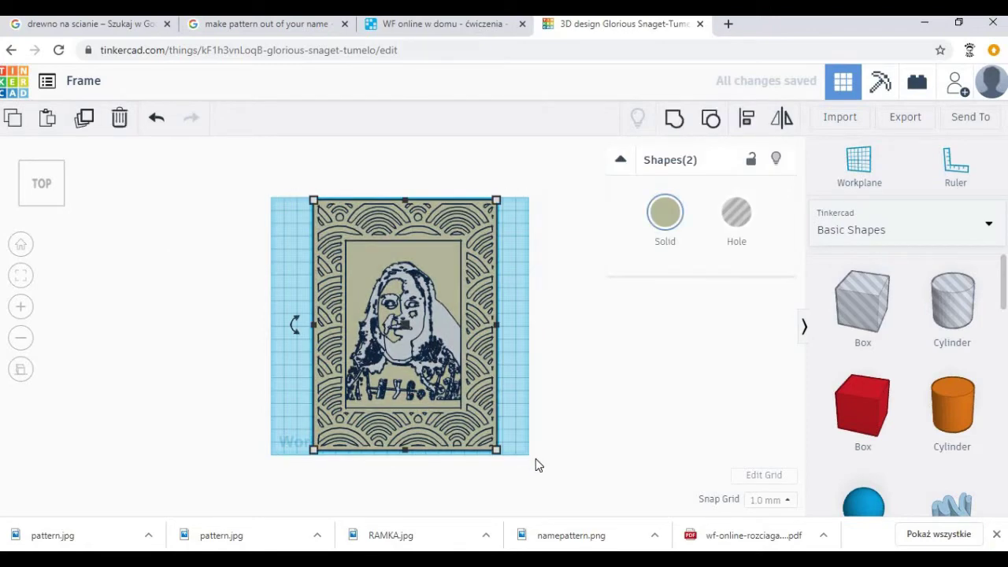
click(673, 119)
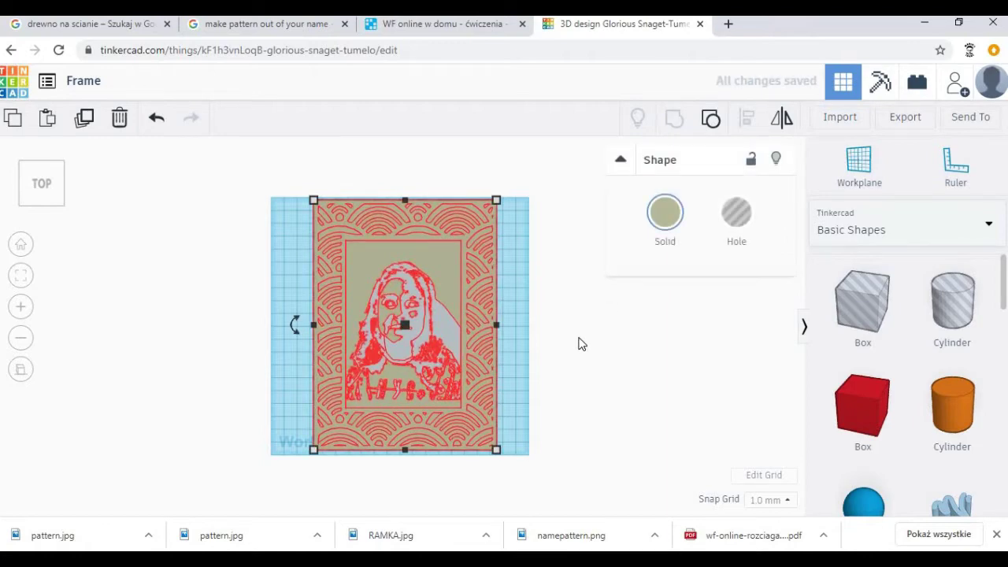
click(892, 122)
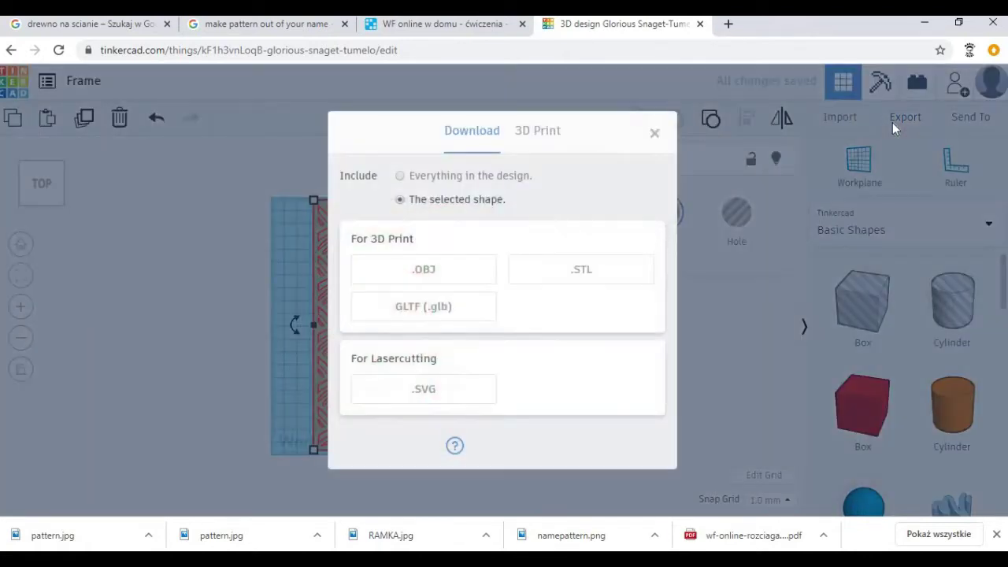
click(552, 277)
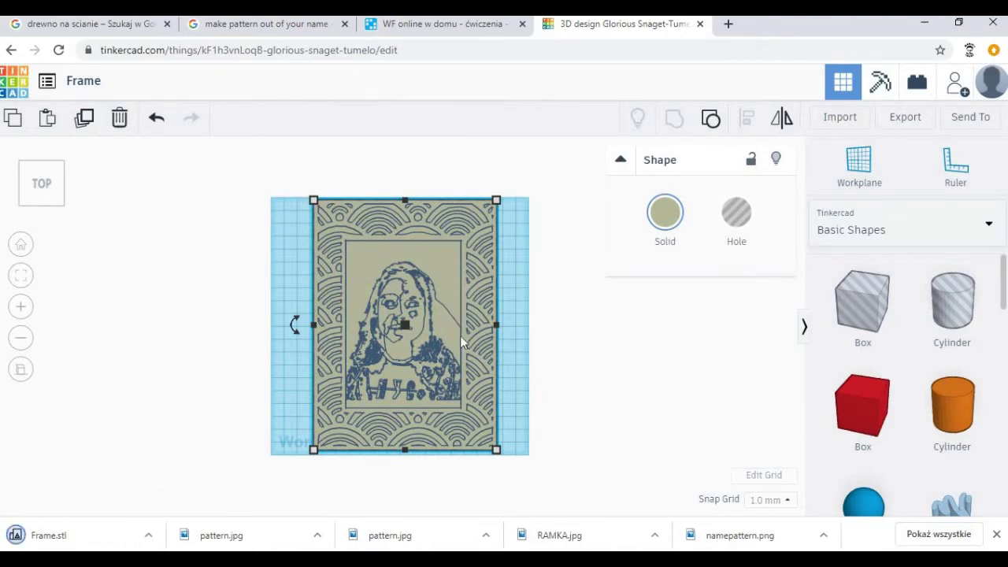
Switch to Ultimaker Cura and open the model file Frame (1) from the downloads folder
click(544, 533)
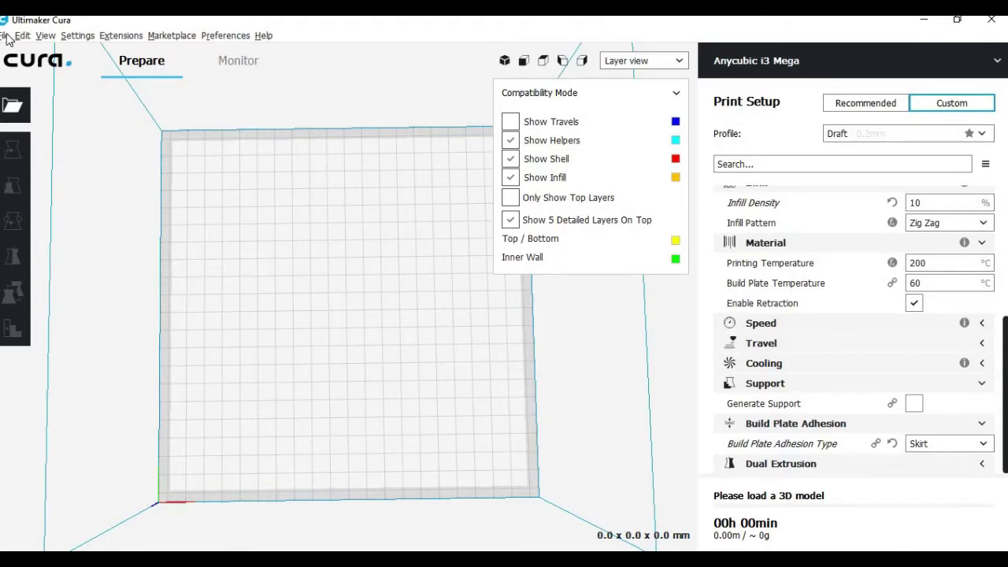
click(6, 36)
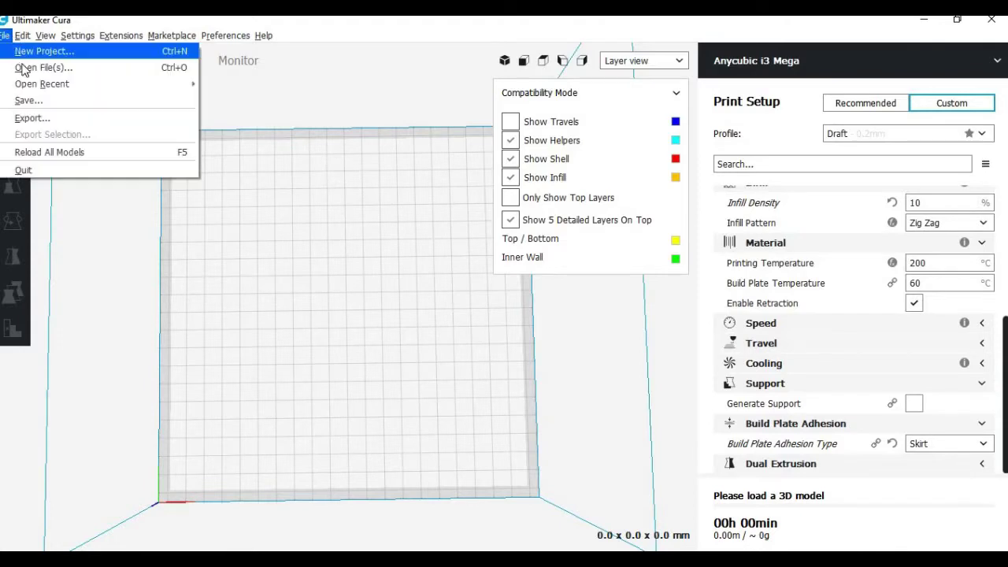
click(27, 66)
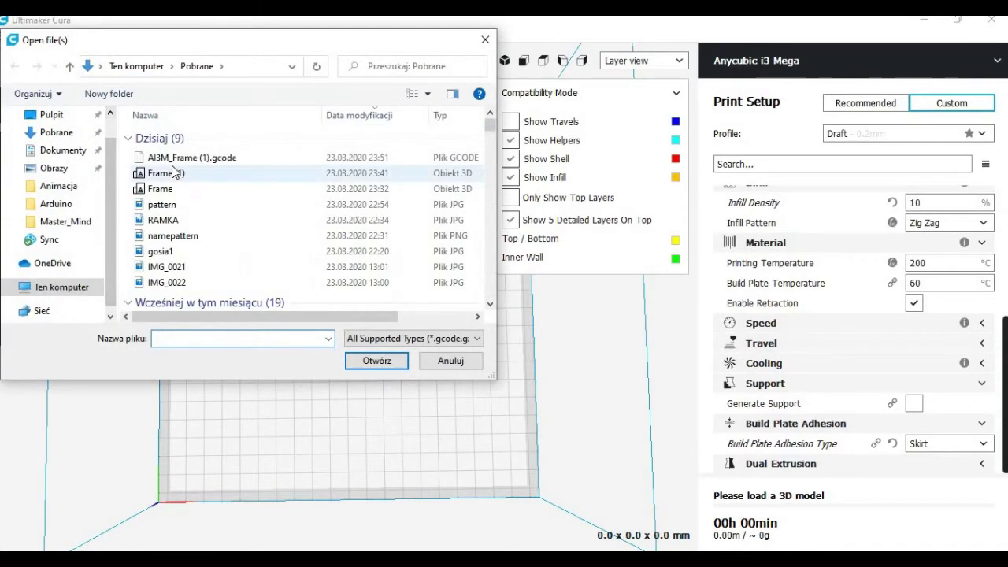
double_click(170, 177)
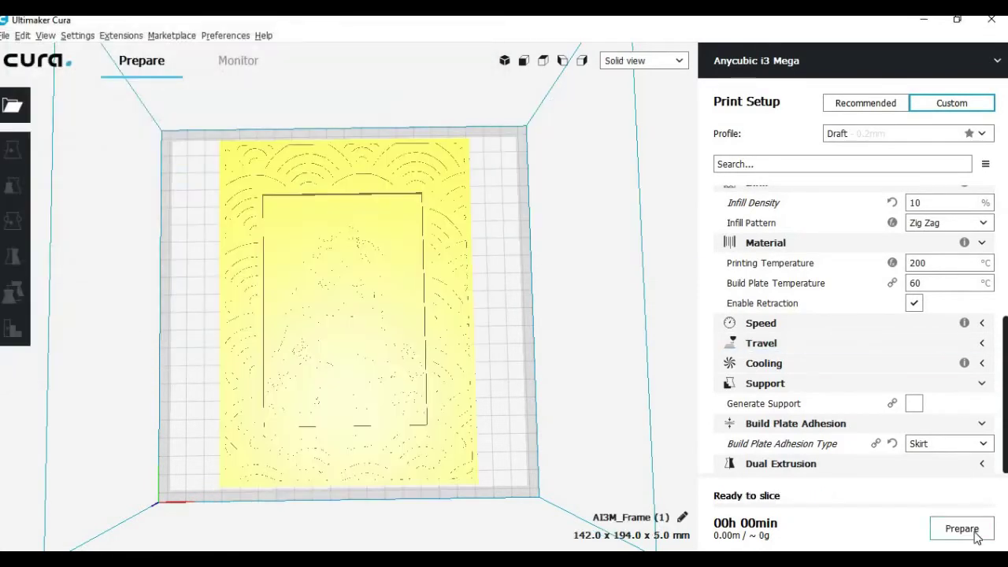
Slice the frame model and step down through its layers in Layer view
click(963, 529)
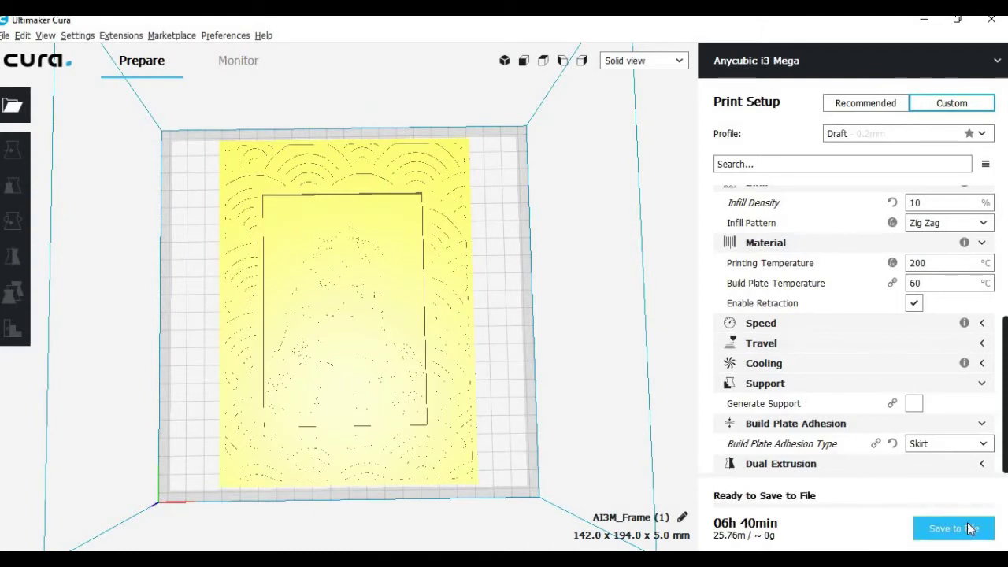
click(673, 60)
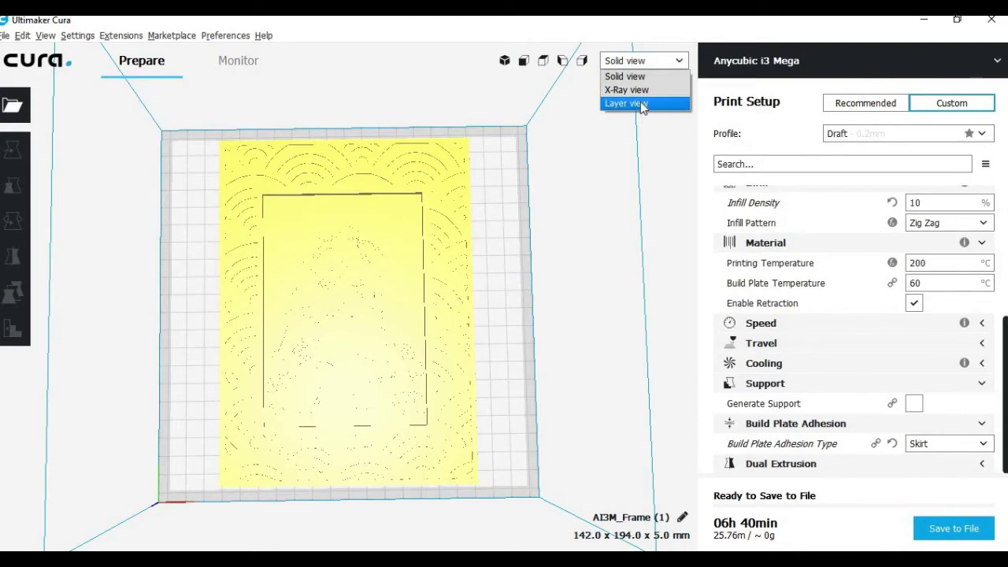
click(630, 103)
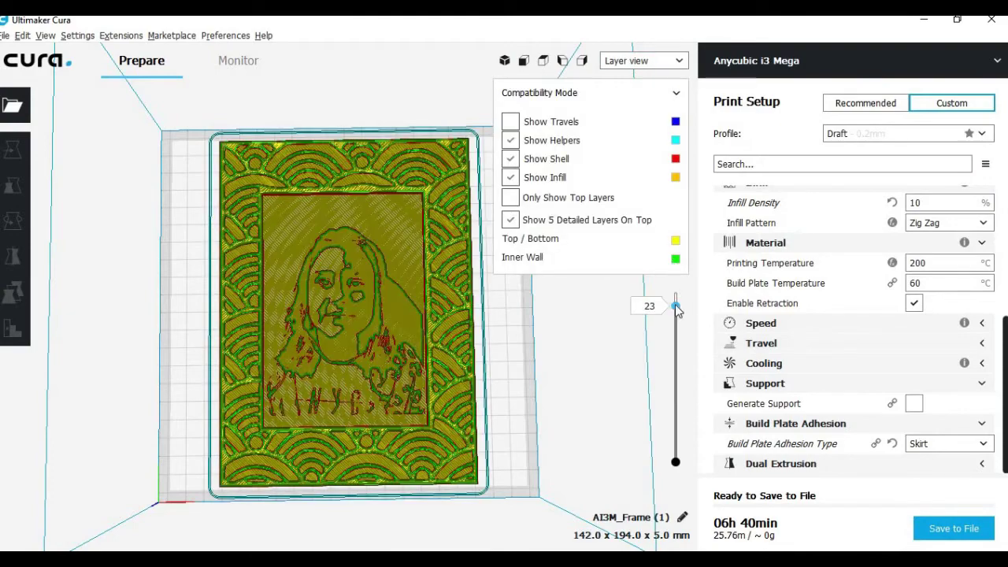
drag(676, 307, 676, 428)
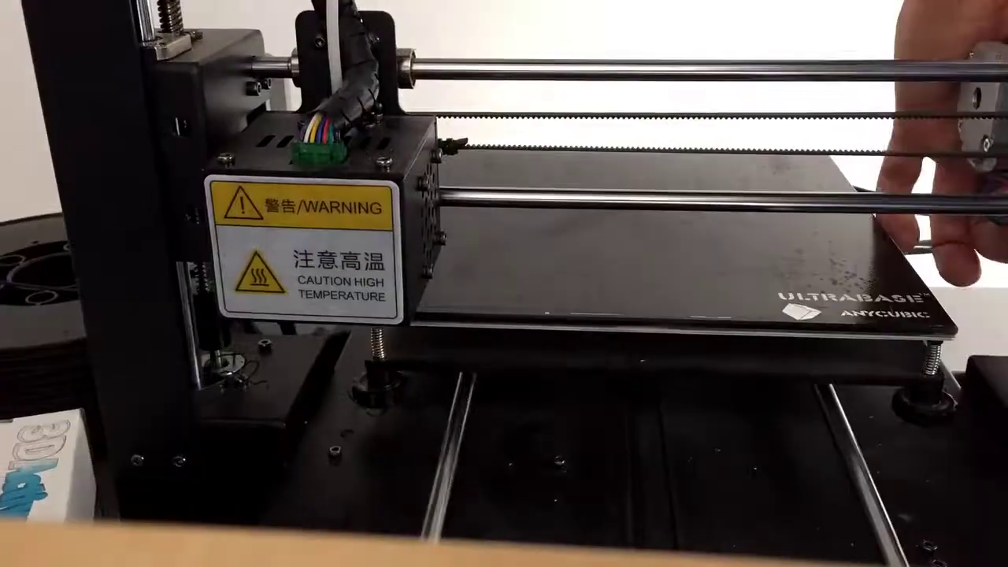